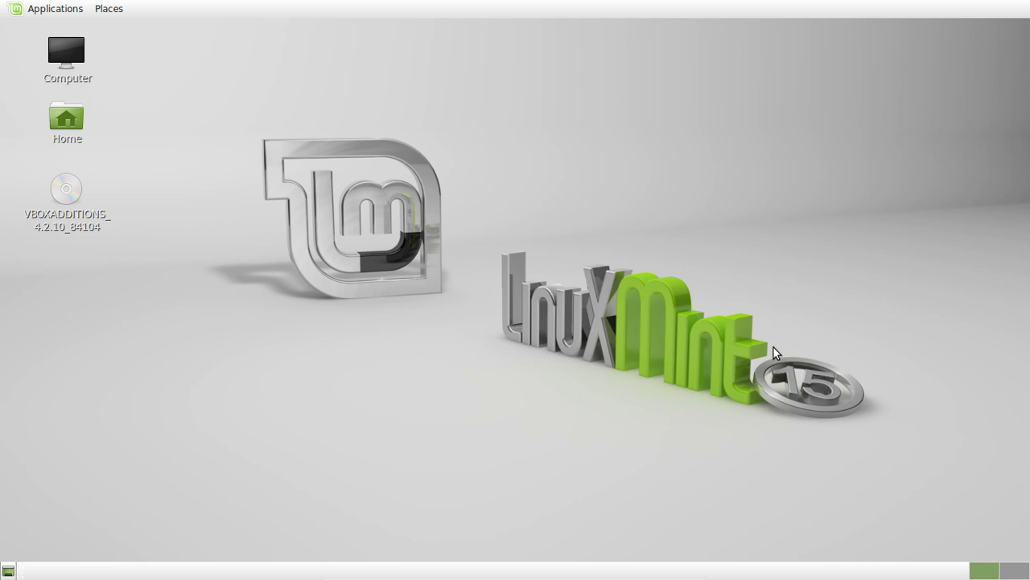
Launch Update Manager from Applications › Administration, authenticating with the admin password.
left_click(69, 10)
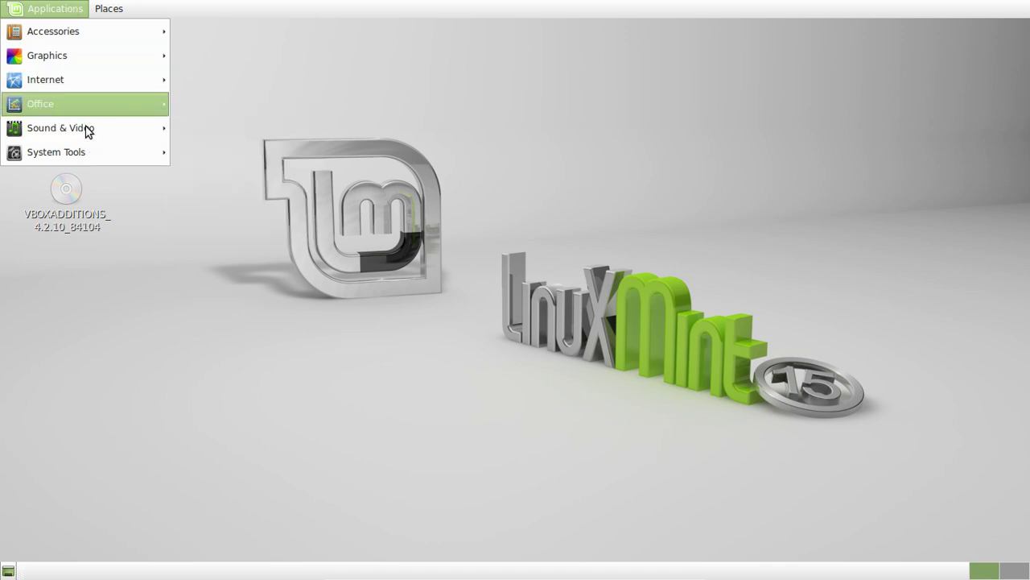
mouse_move(83, 152)
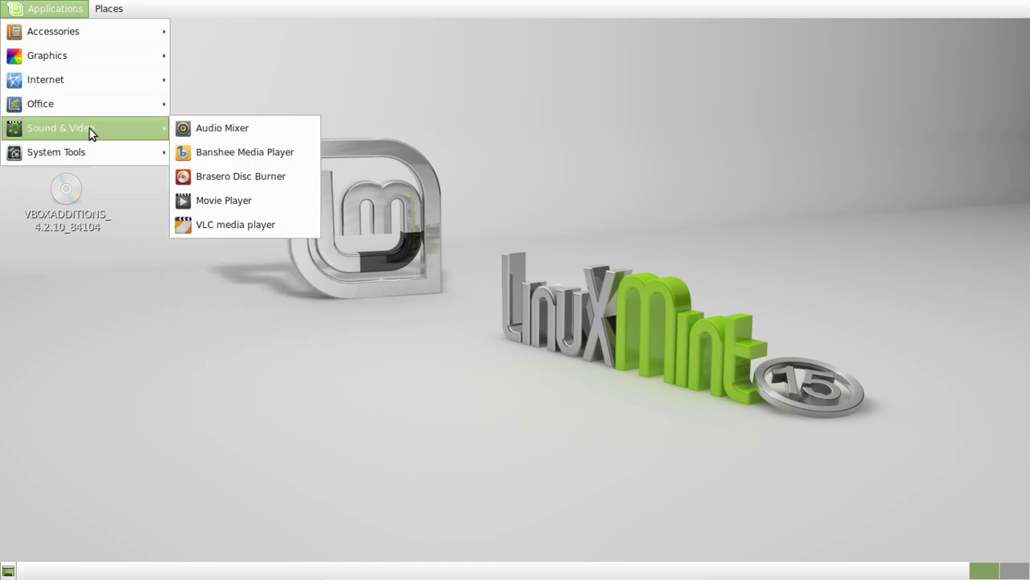
mouse_move(311, 155)
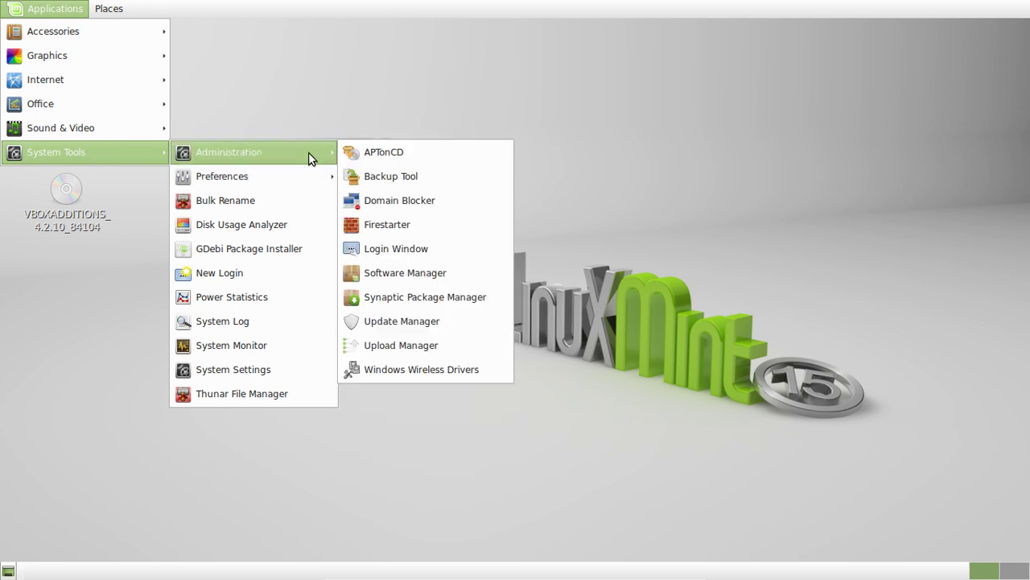
left_click(433, 322)
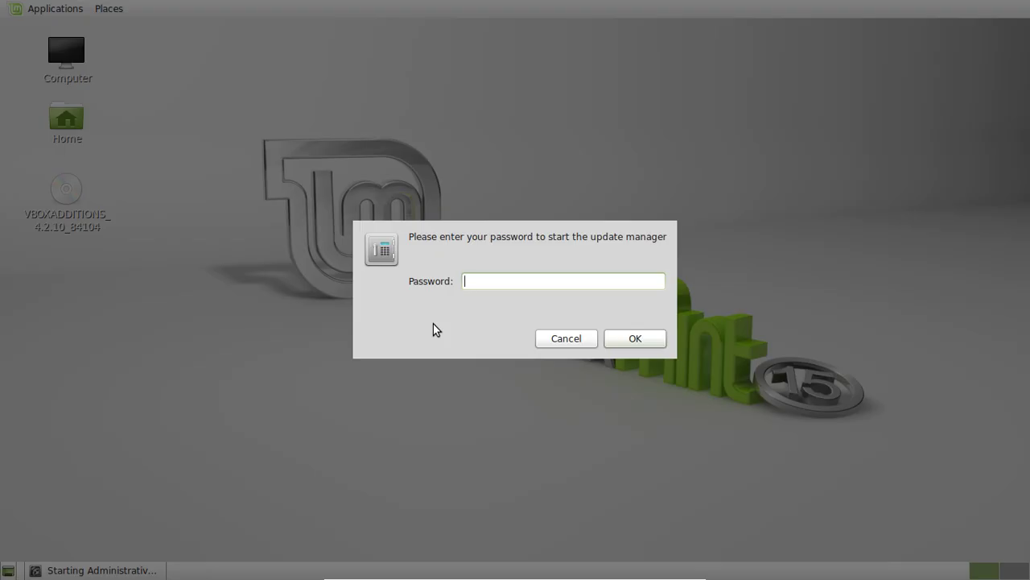
type("1")
key("Return")
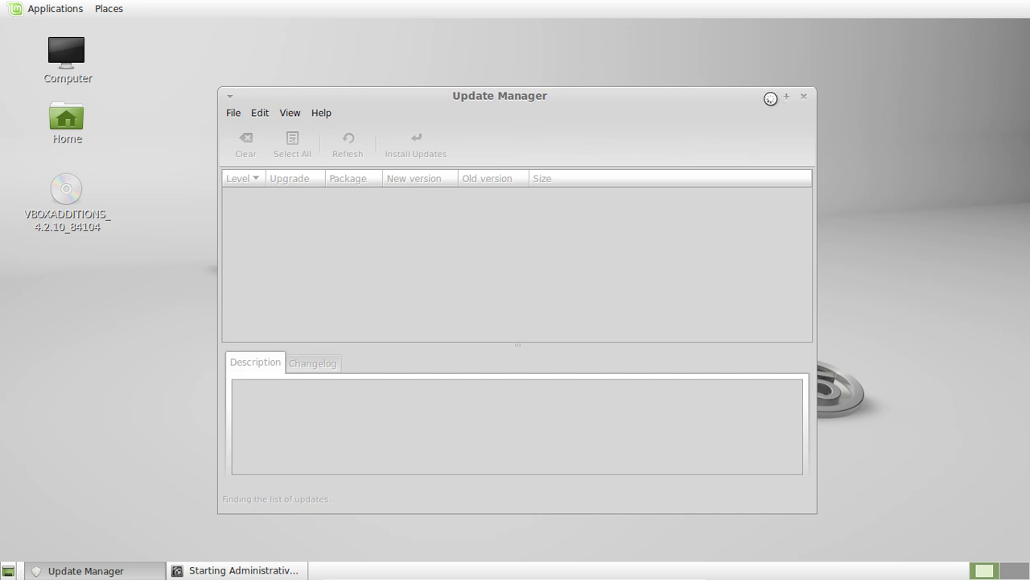
left_click(772, 98)
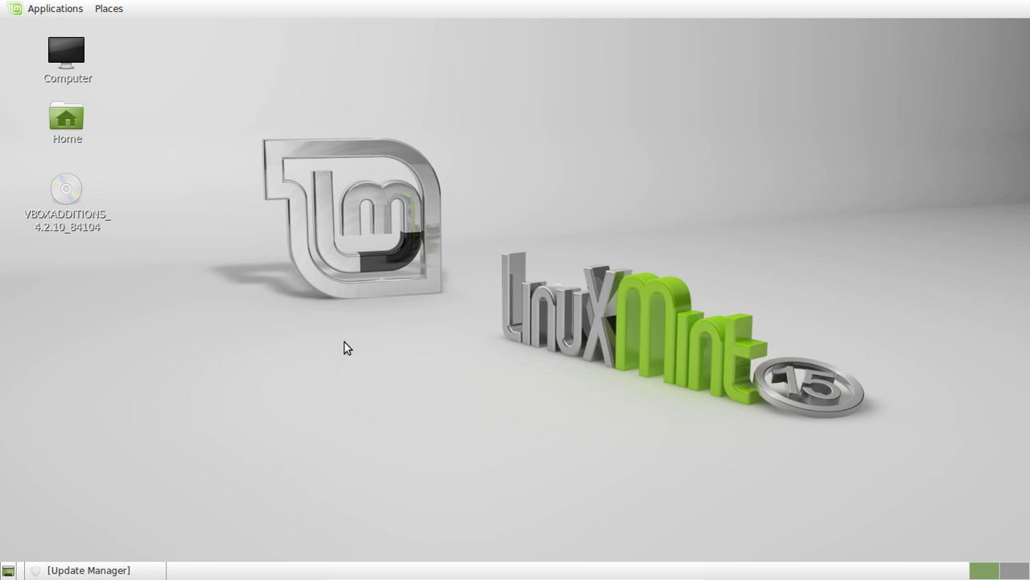
left_click(77, 9)
left_click(77, 9)
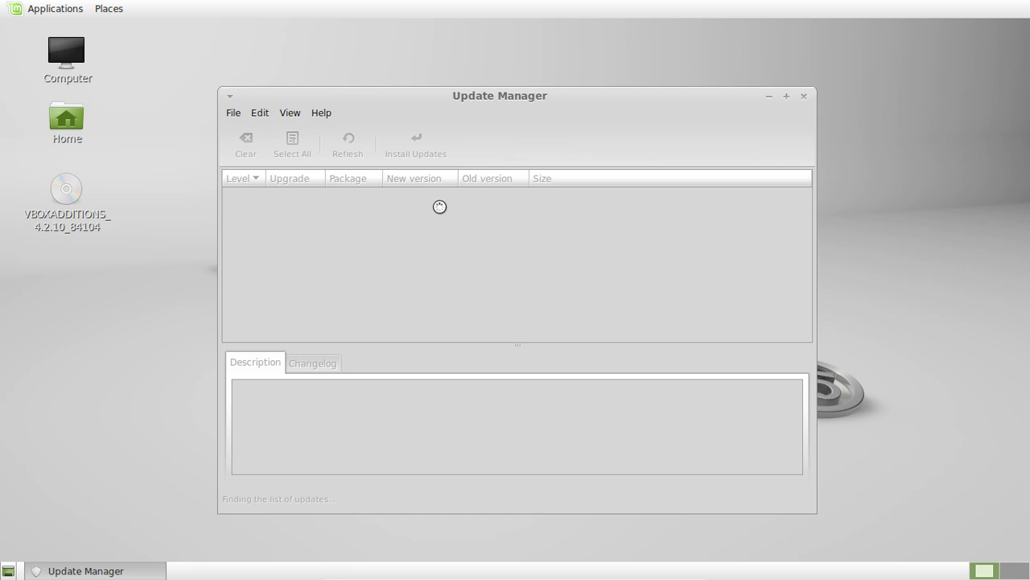
Minimize Update Manager and open System Settings, scrolled down to its Hardware section.
left_click(767, 98)
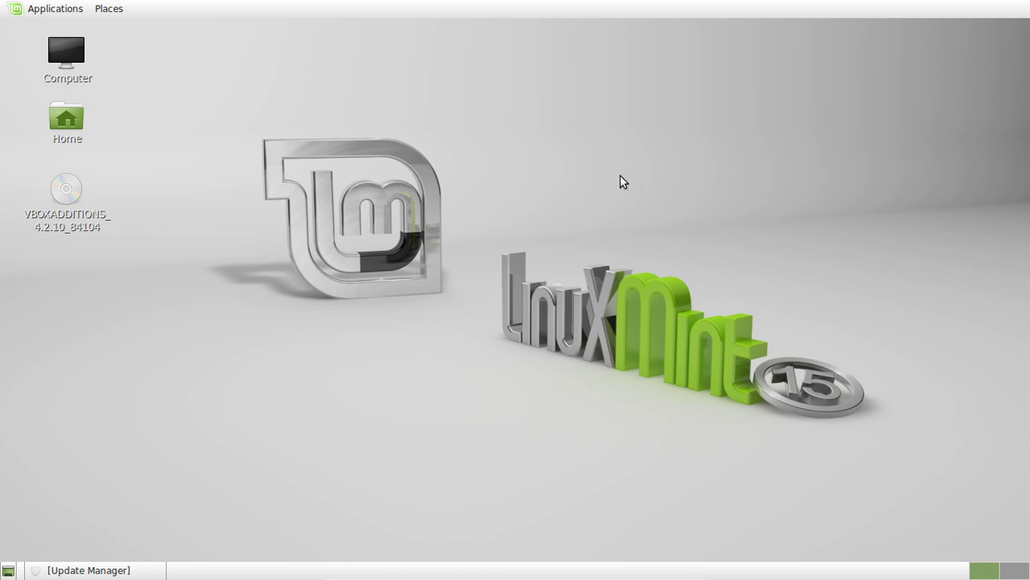
left_click(66, 11)
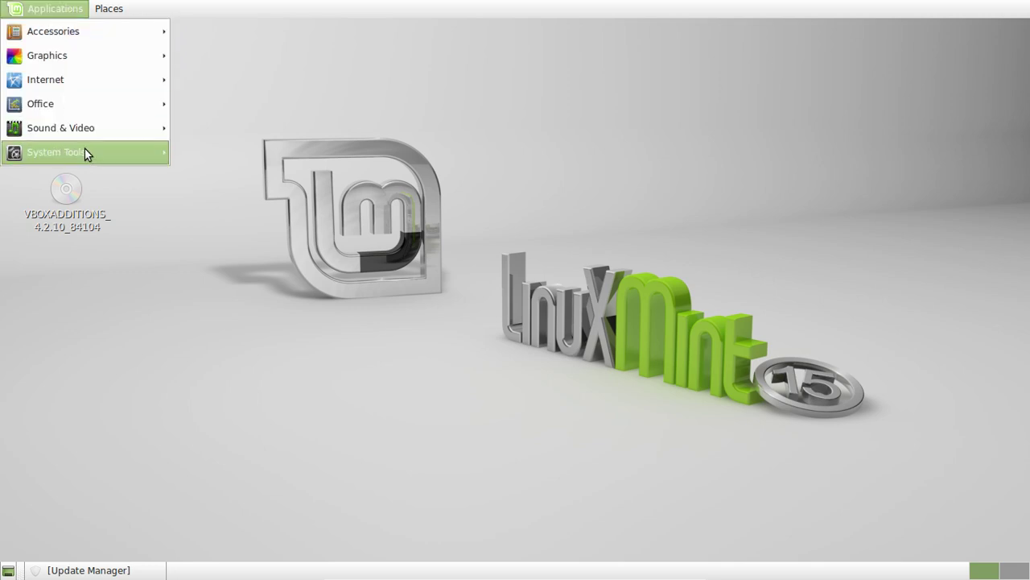
mouse_move(312, 154)
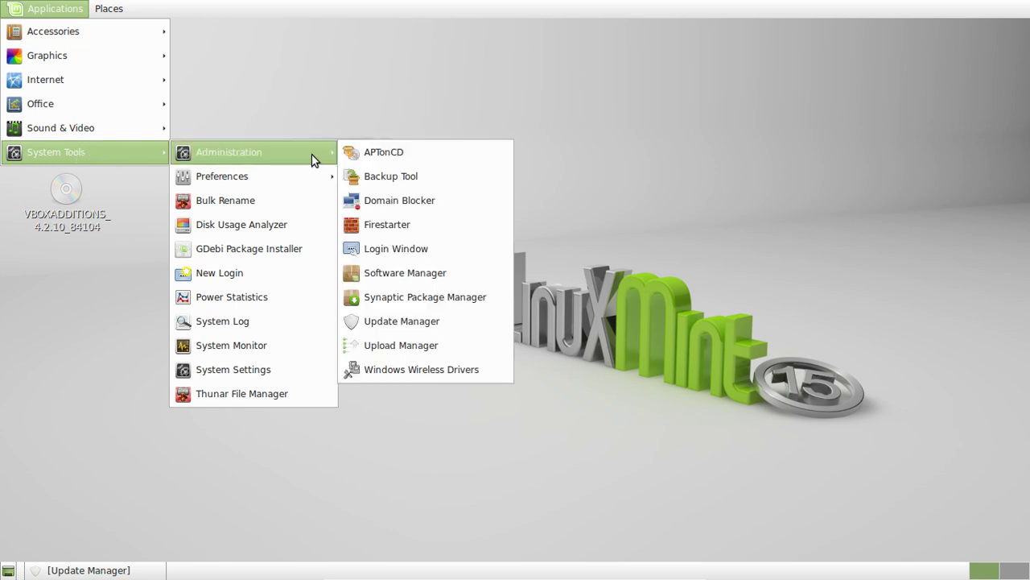
left_click(273, 369)
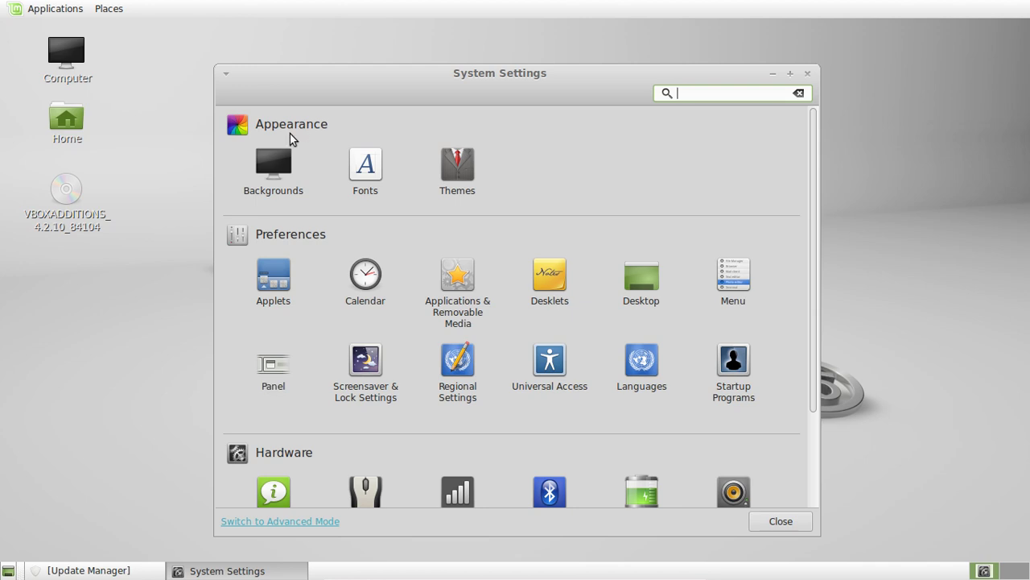
scroll(488, 357, "down", 3)
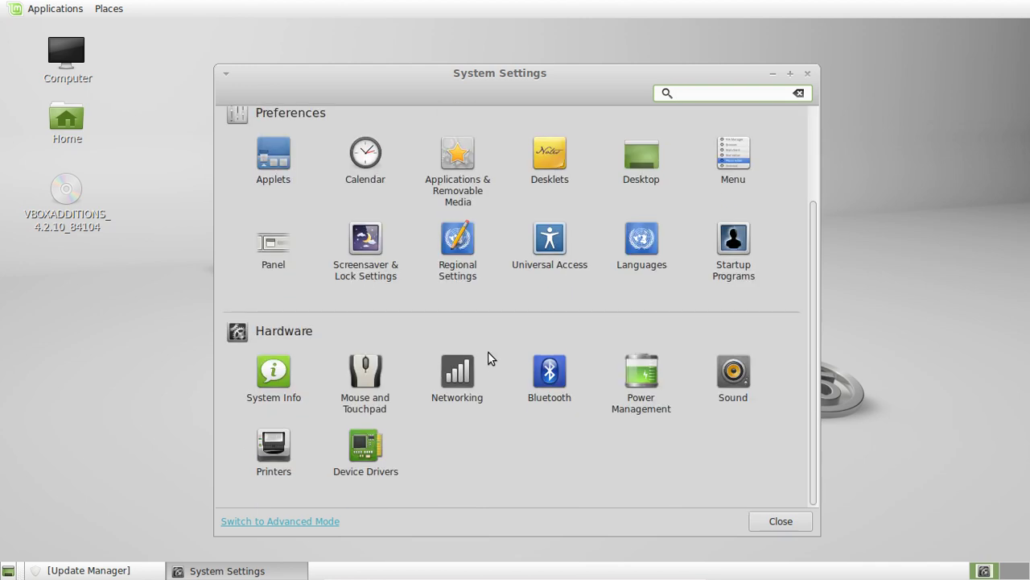
Start Device Drivers and enter the admin password, retrying once until Driver Manager opens.
left_click(375, 465)
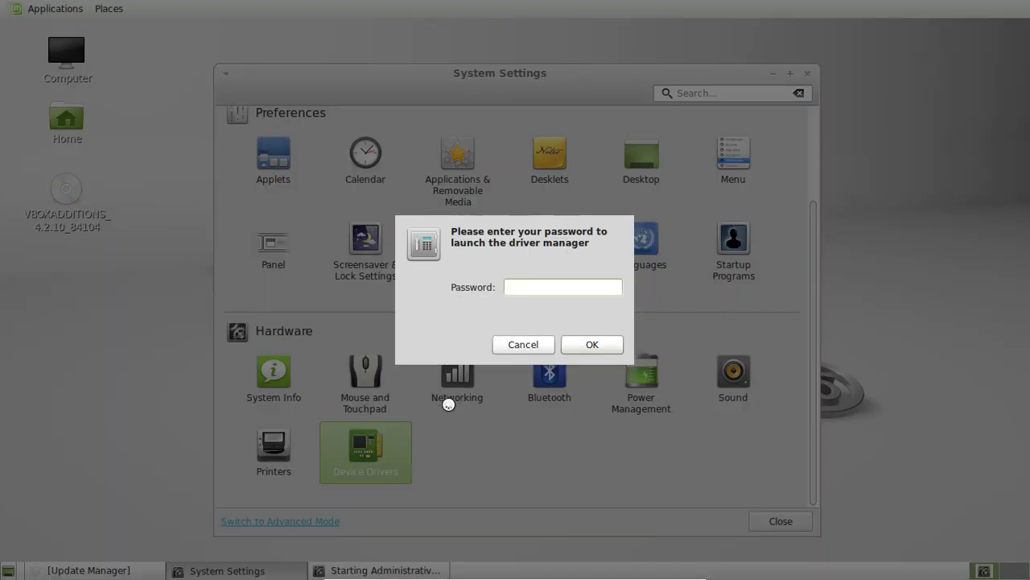
type("a")
key("Return")
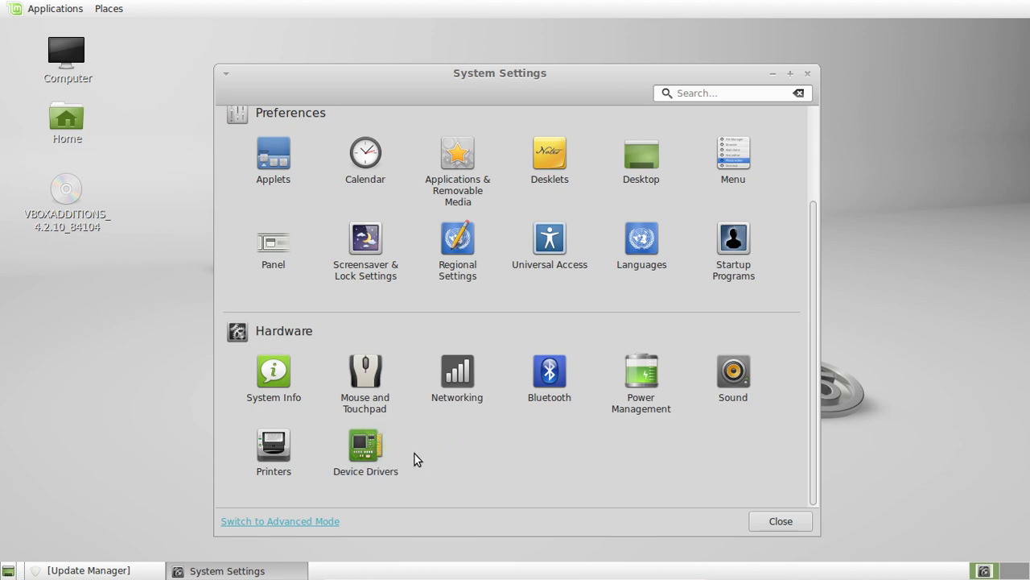
left_click(377, 448)
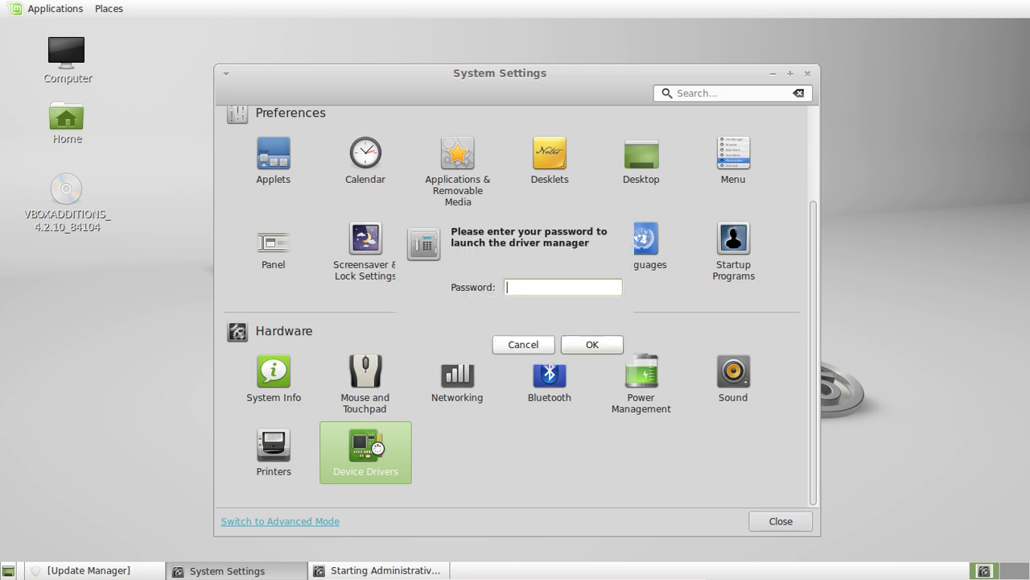
type("*")
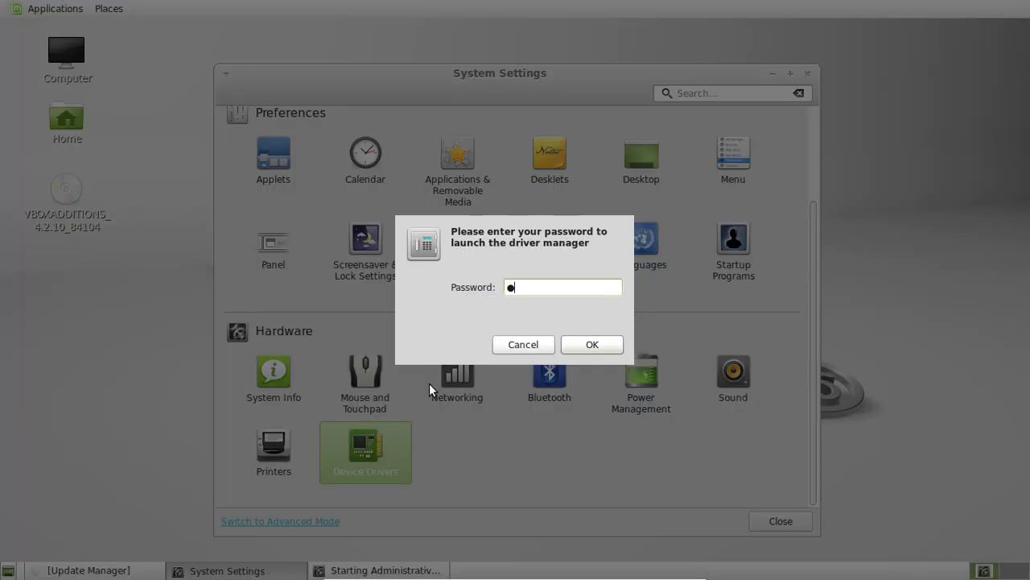
key("Return")
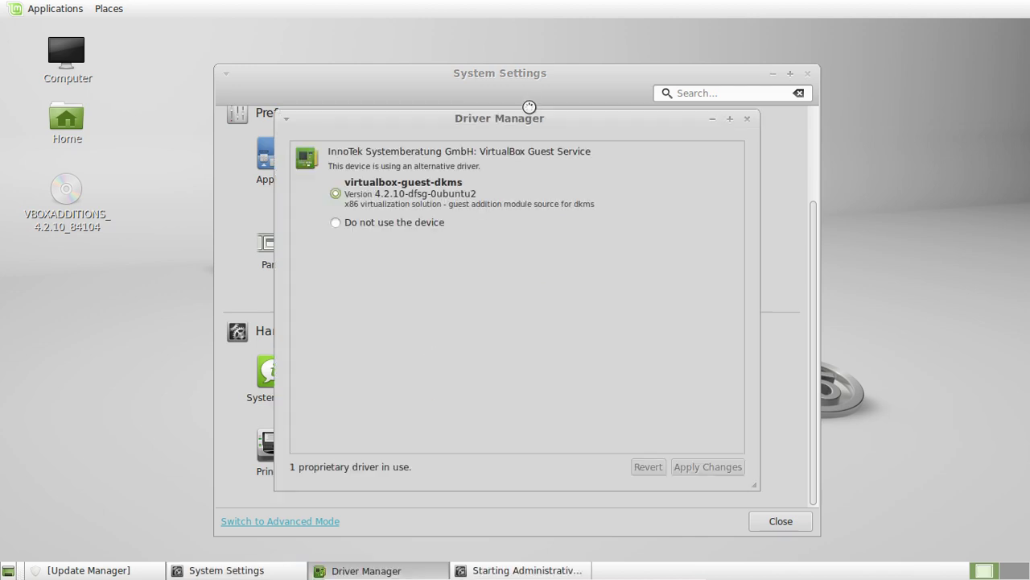
Shift the Driver Manager window aside, then close it and System Settings unchanged.
mouse_move(517, 121)
left_mouse_down()
mouse_move(555, 117)
mouse_move(538, 123)
left_mouse_up()
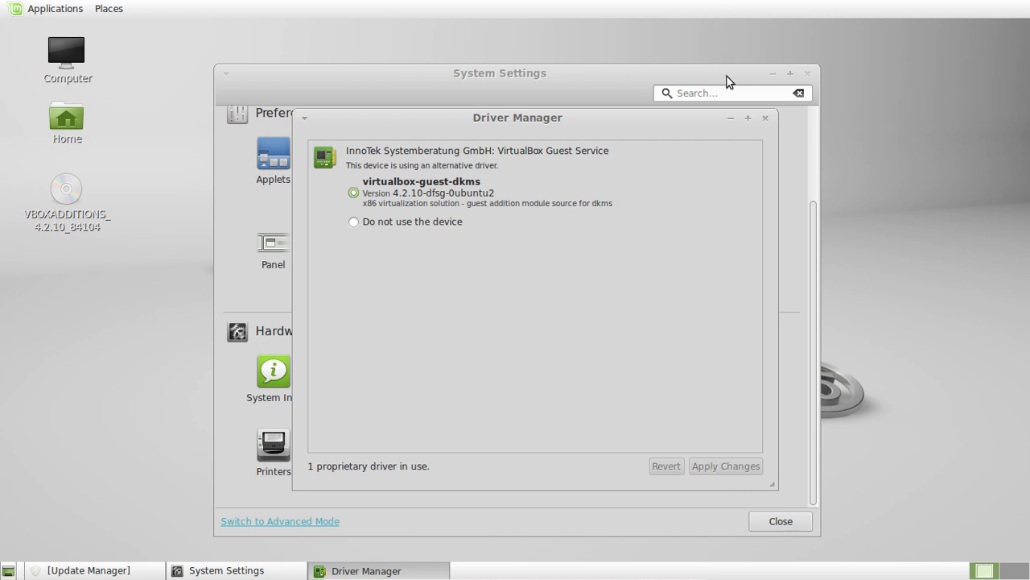
left_click_drag(614, 124, 696, 147)
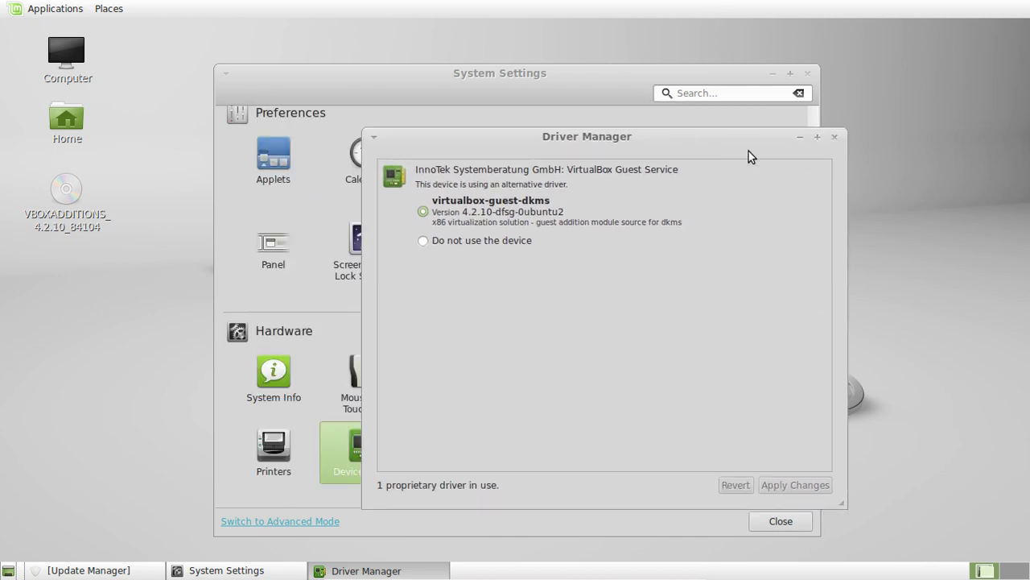
left_click_drag(787, 138, 843, 123)
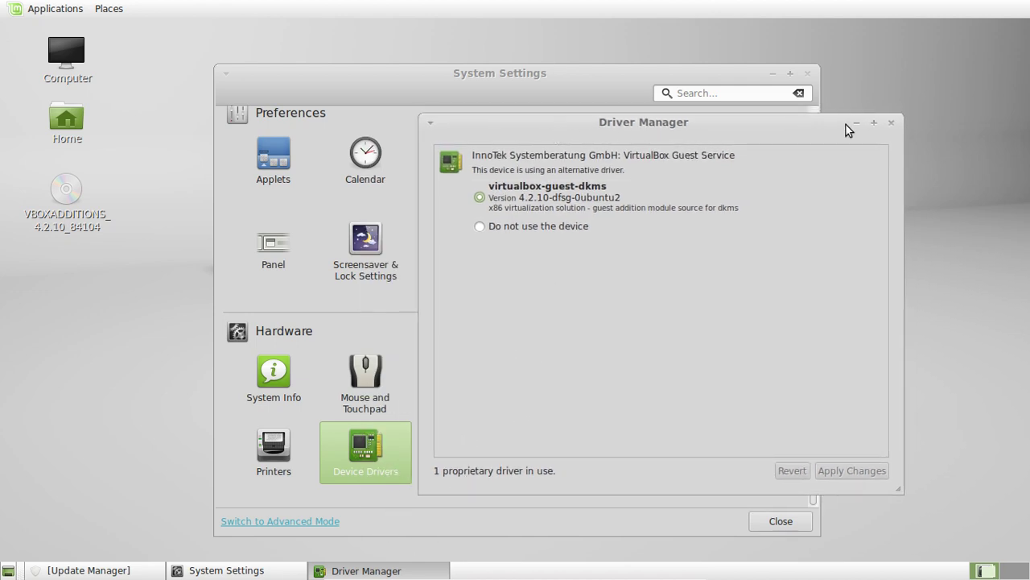
left_click(892, 123)
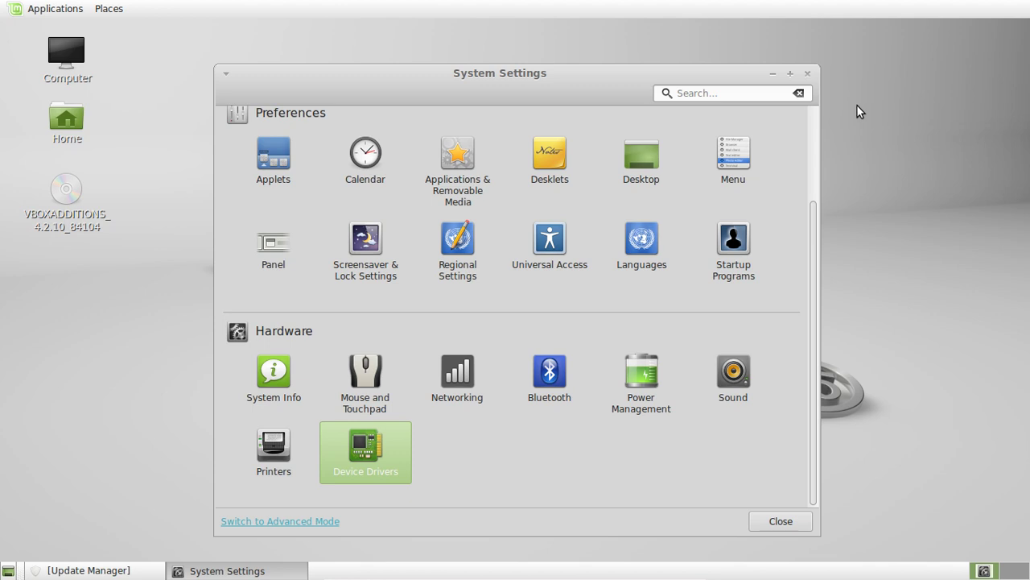
left_click(808, 76)
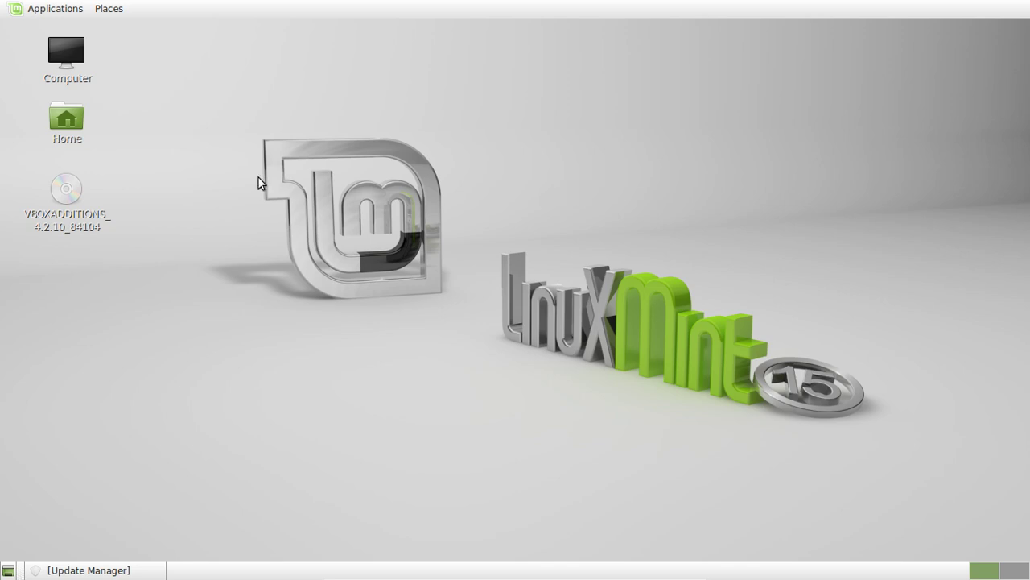
Open a Terminal window and move it toward the screen centre.
left_click(68, 9)
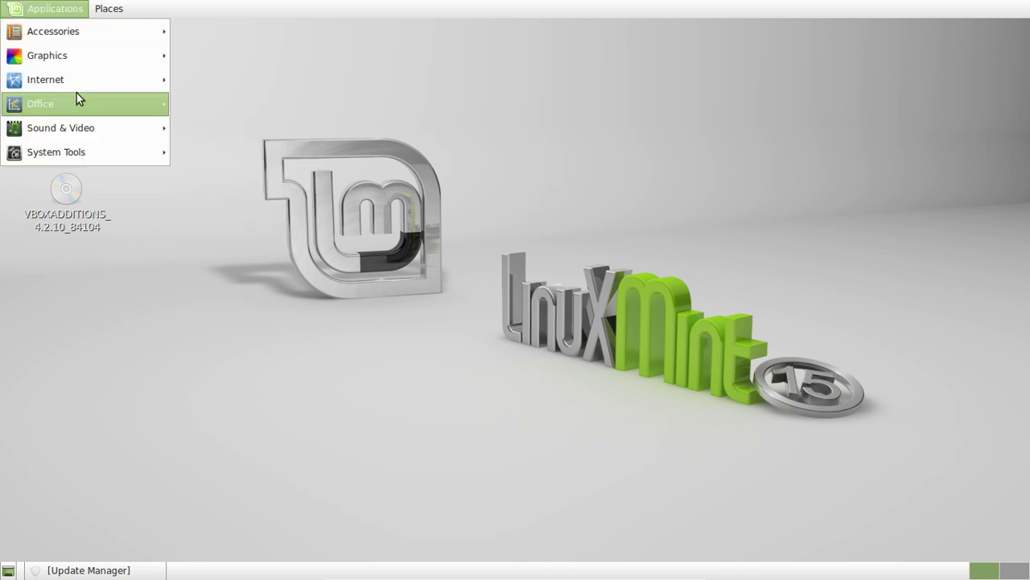
mouse_move(87, 33)
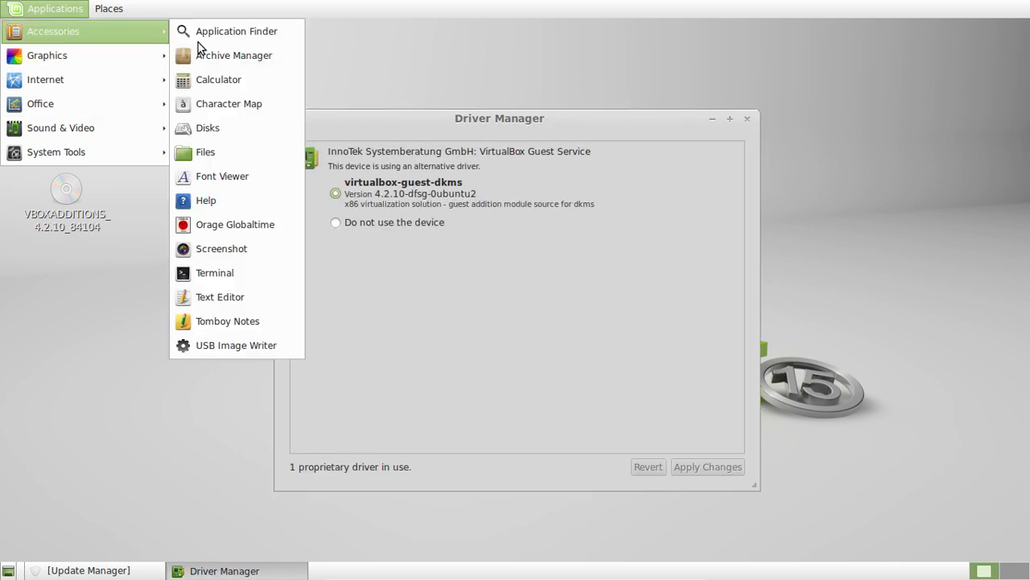
mouse_move(129, 31)
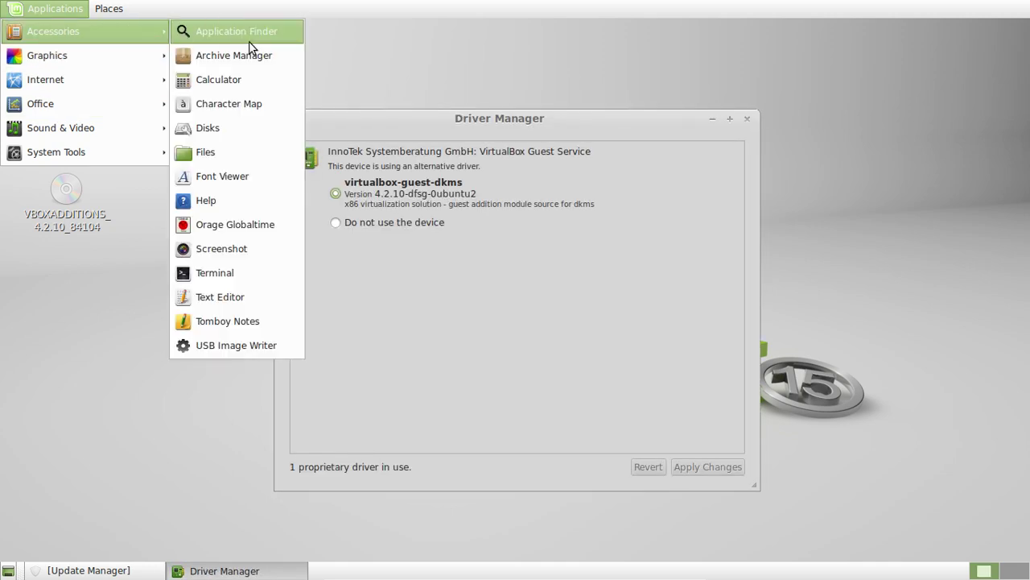
left_click(231, 272)
left_click(746, 119)
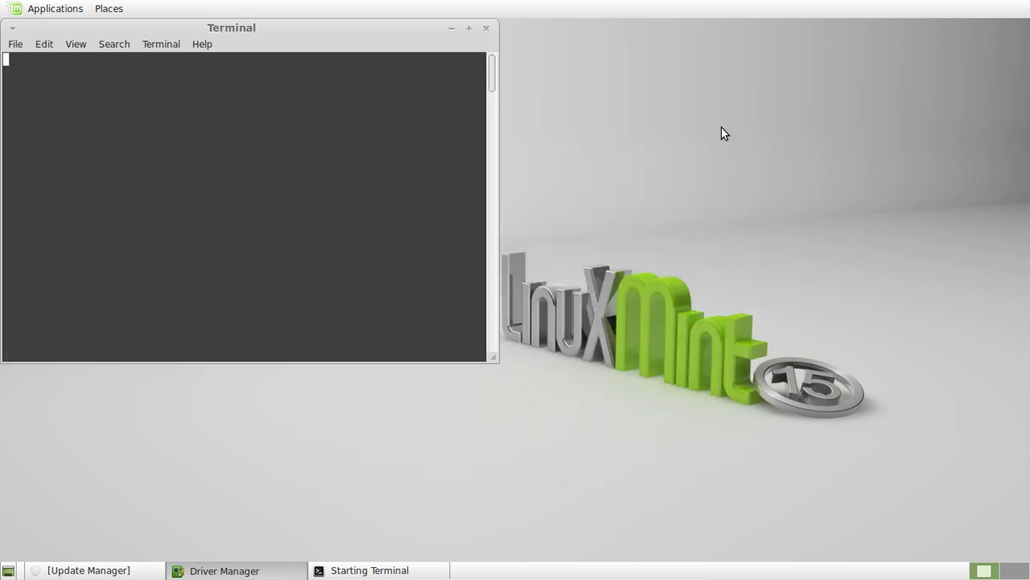
left_click_drag(388, 34, 504, 108)
Run sudo apt-get install ubuntu-restricted-extras with the admin password, then close the already-up-to-date terminal.
type("sudo apt")
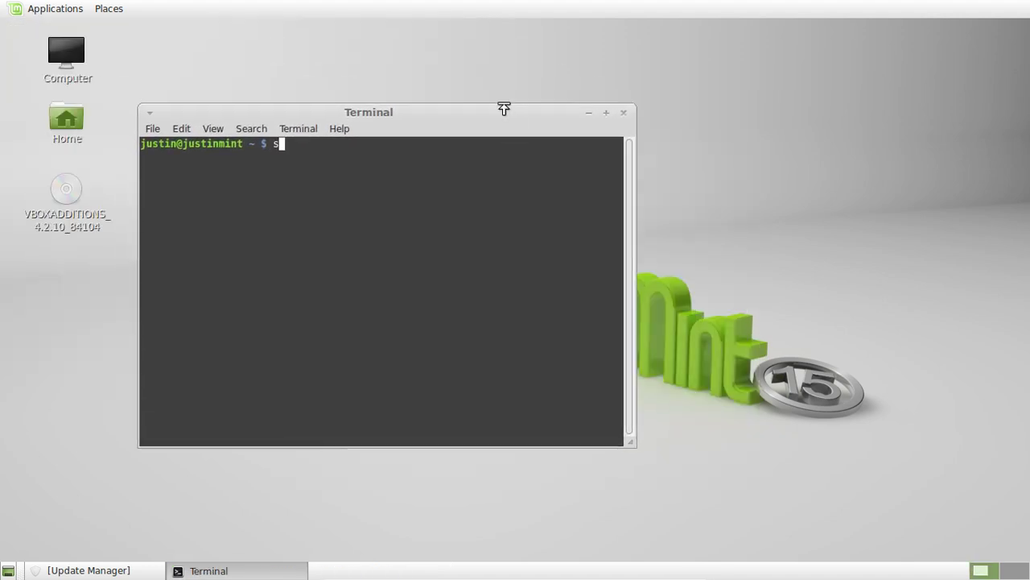
type("-get instal")
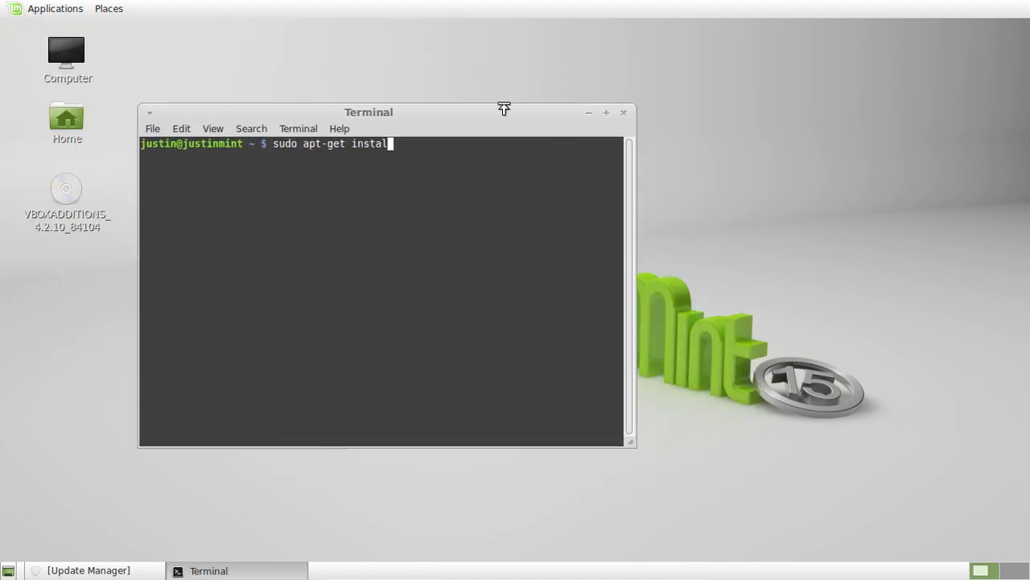
type("l ubuntu-restricte")
key("BackSpace")
key("BackSpace")
key("BackSpace")
type("e")
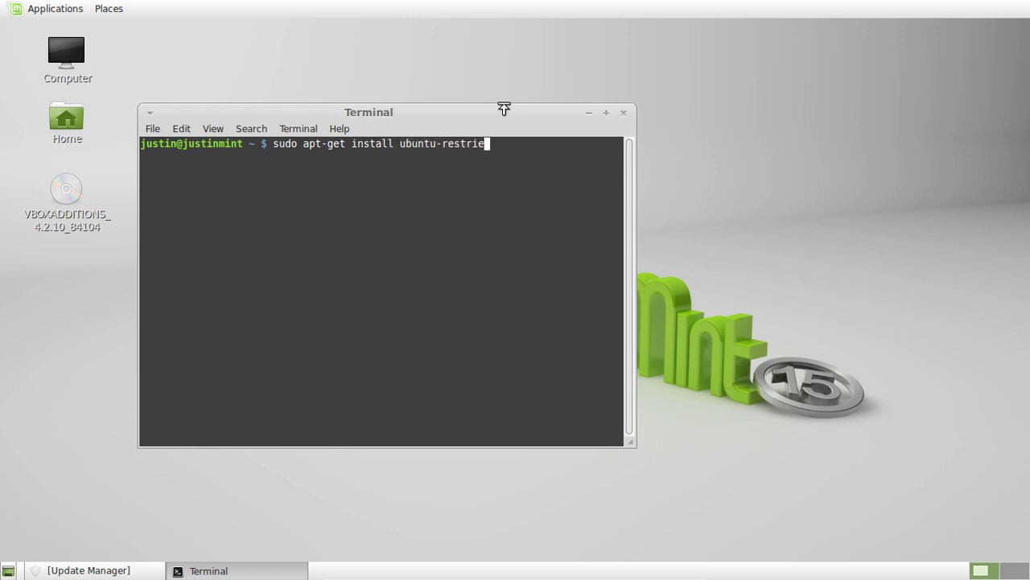
key("BackSpace")
type("cted-extras")
key("Return")
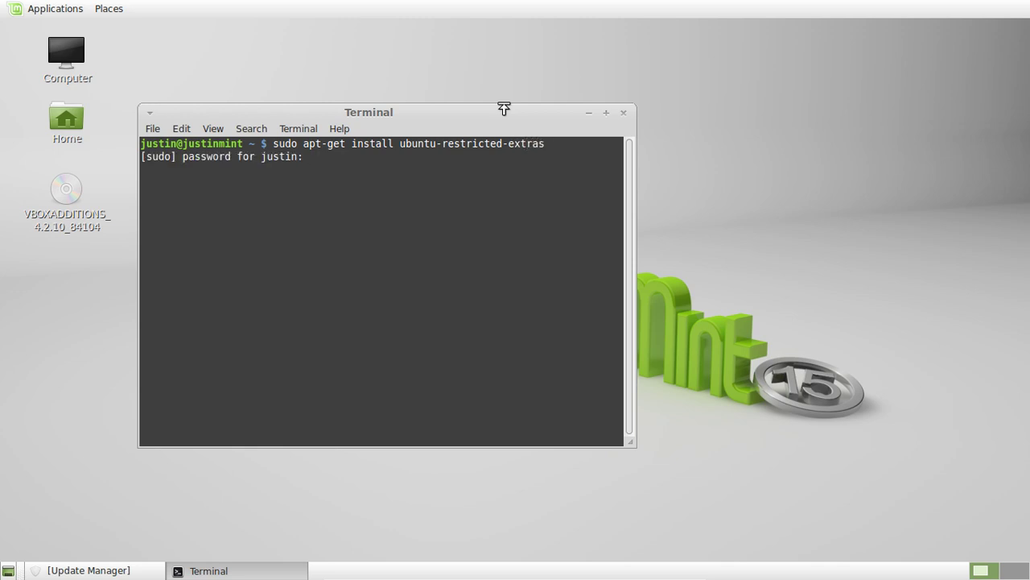
key("Return")
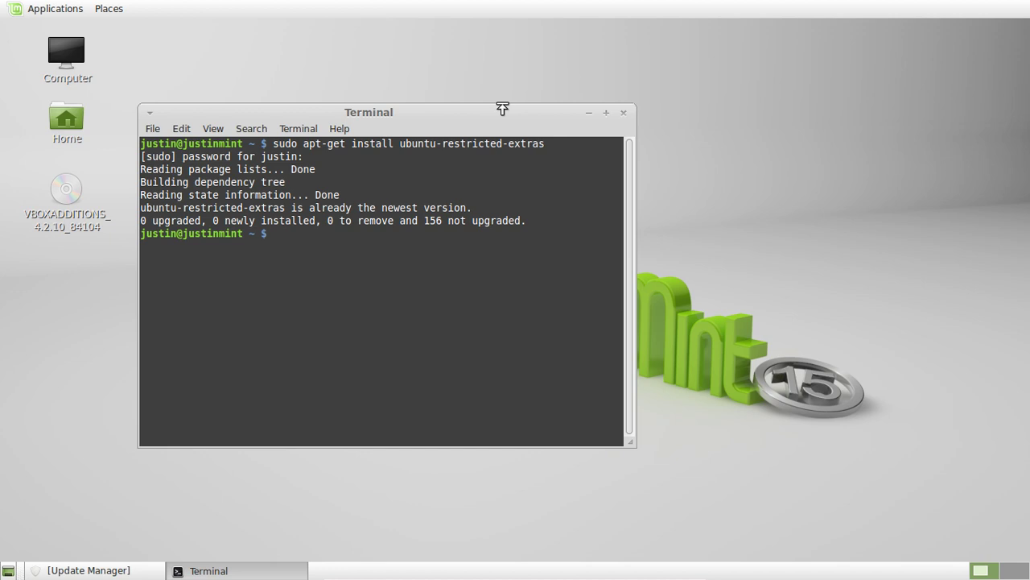
left_click_drag(502, 108, 589, 129)
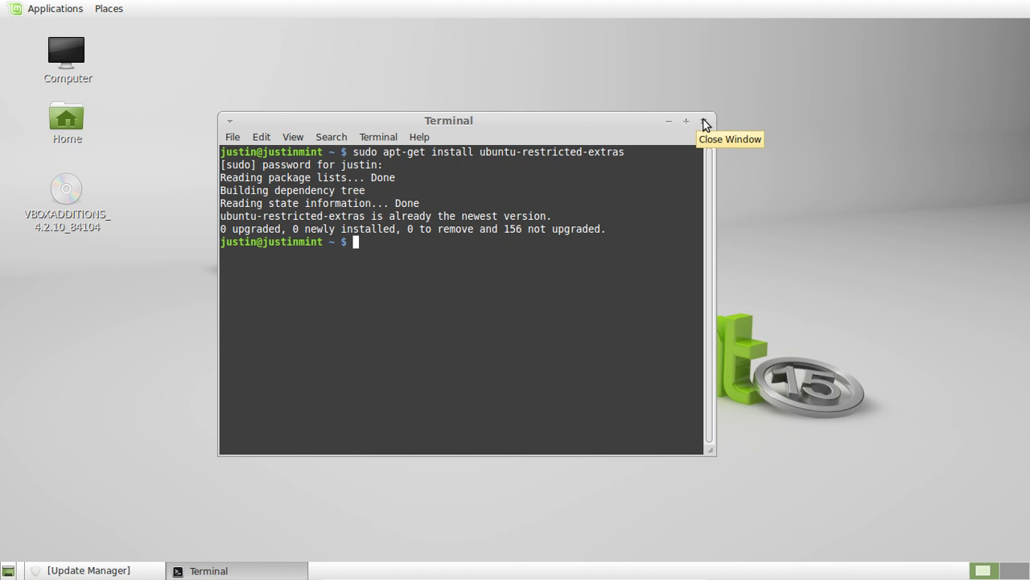
double_click(497, 152)
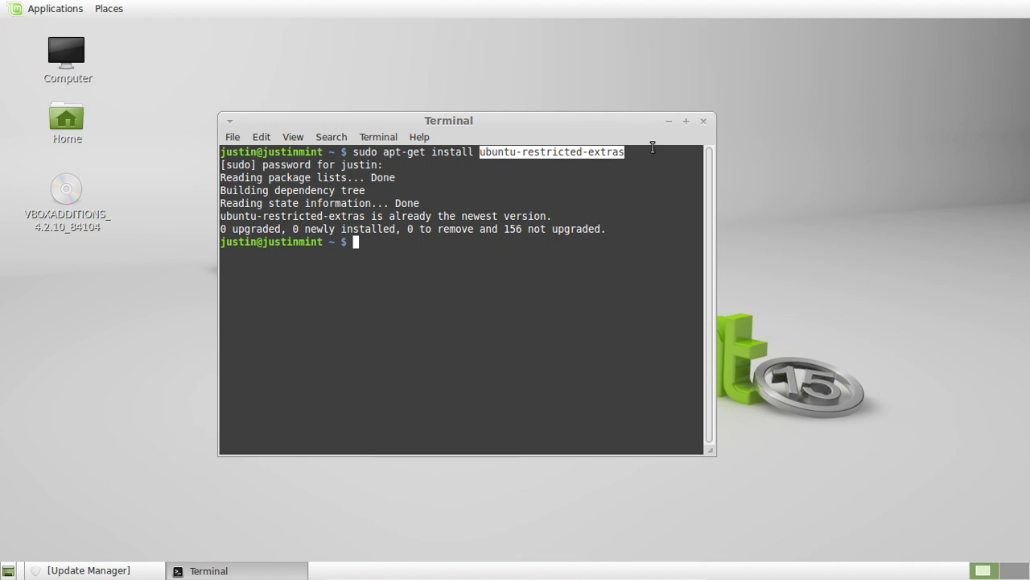
left_click(699, 121)
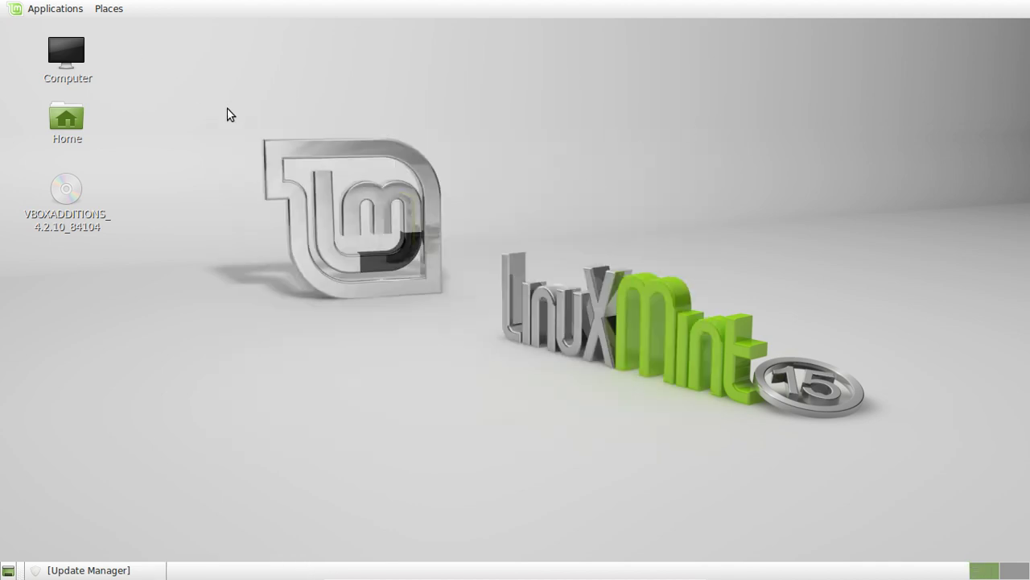
Navigate the applications menu to System Tools › Administration.
left_click(44, 8)
left_click(43, 8)
left_click(50, 8)
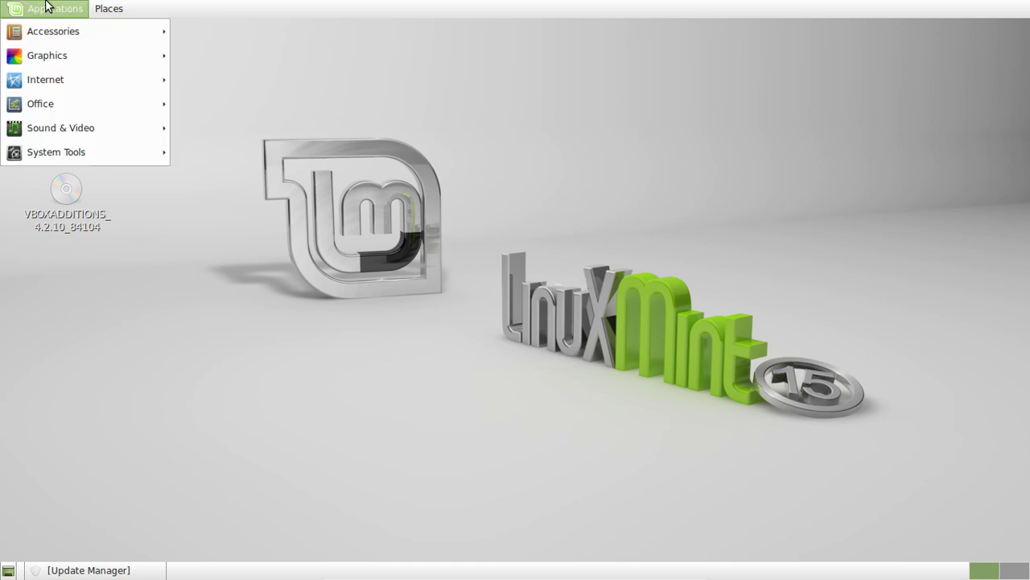
mouse_move(94, 155)
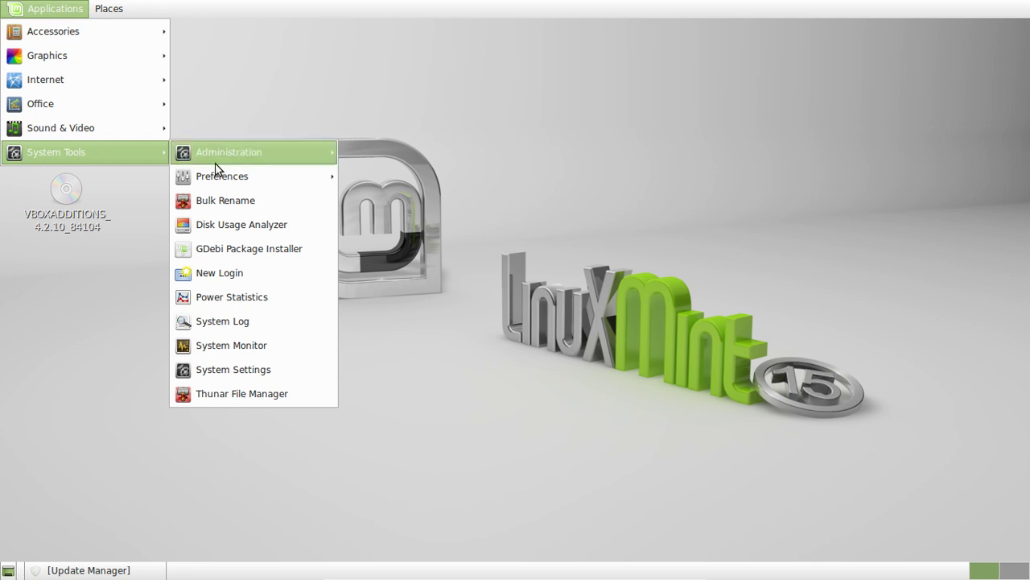
mouse_move(224, 172)
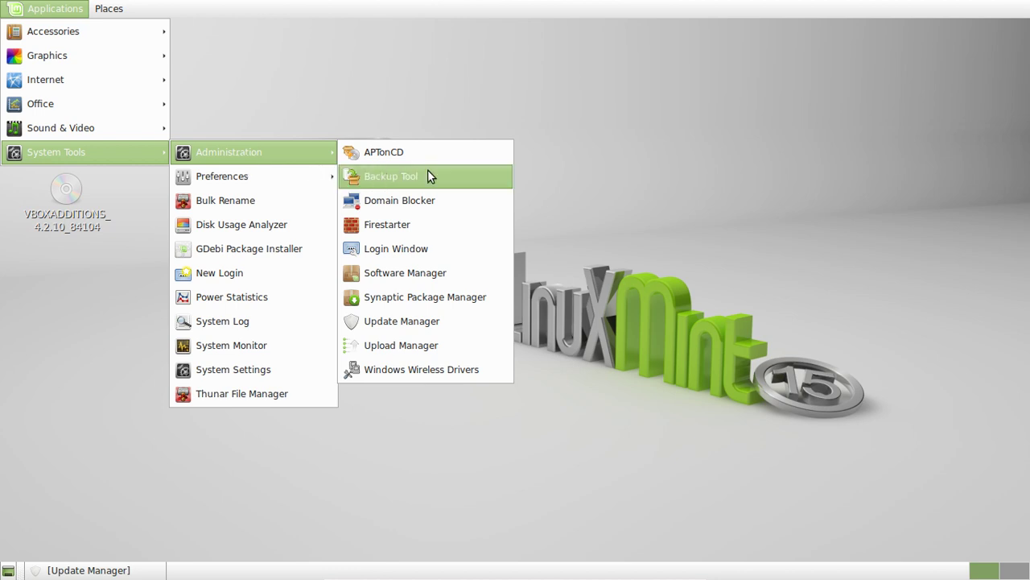
Start Update Manager and authenticate with the admin password.
left_click(421, 327)
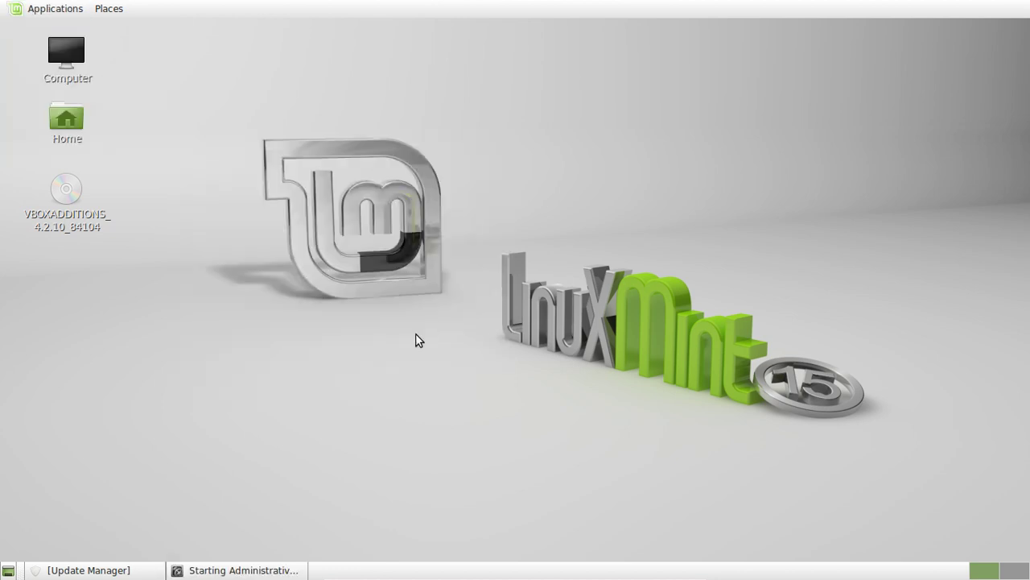
type("pw")
key("Return")
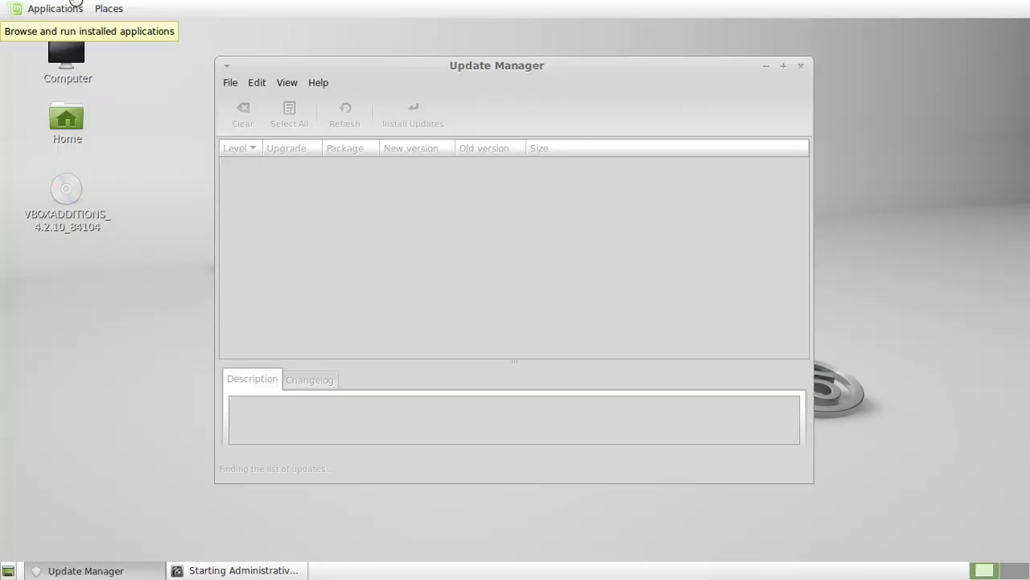
Open System Settings, cancel the package download and dismiss the repository-index error.
left_click(75, 4)
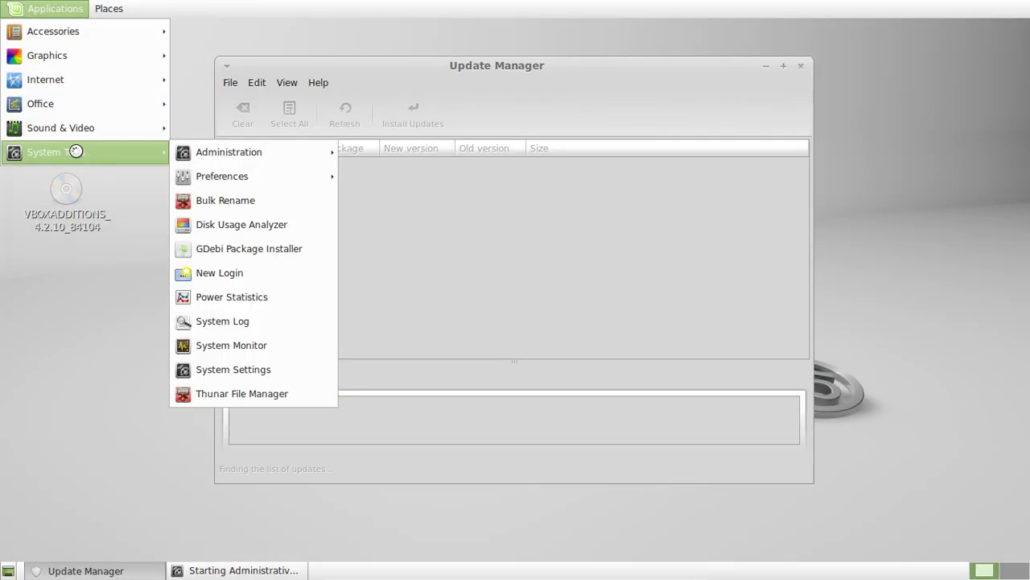
left_click(269, 370)
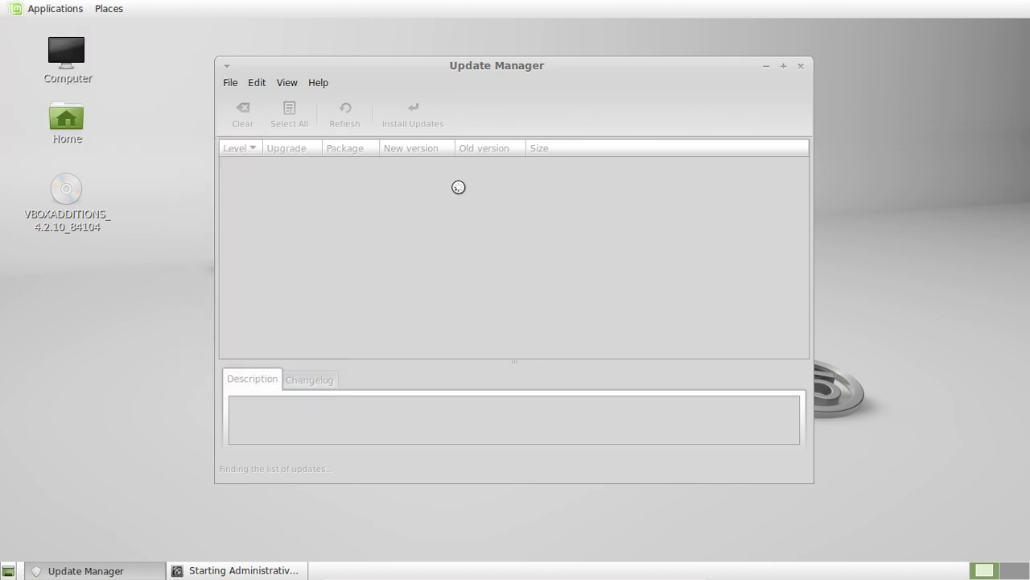
left_click_drag(446, 64, 479, 62)
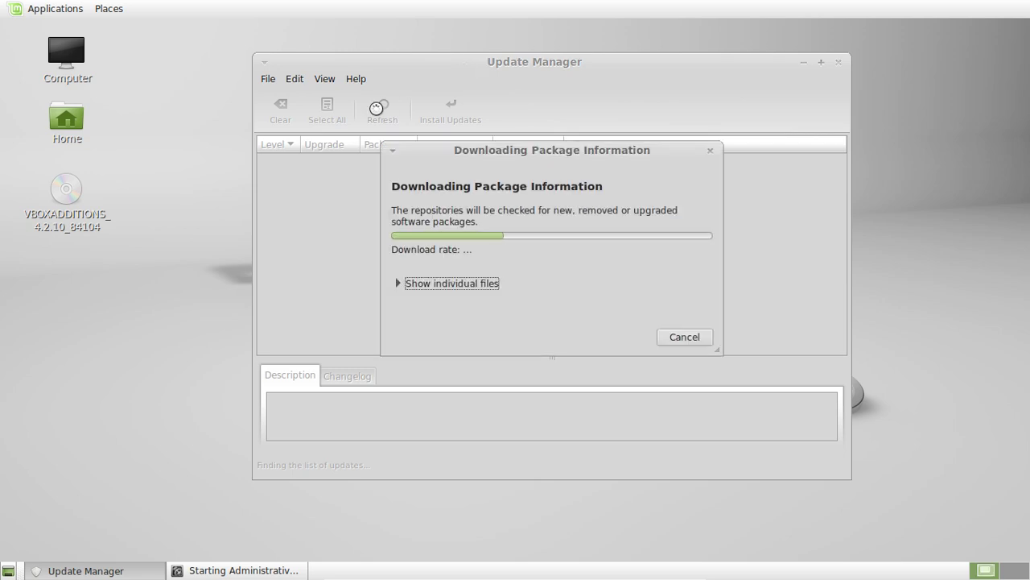
left_click(684, 337)
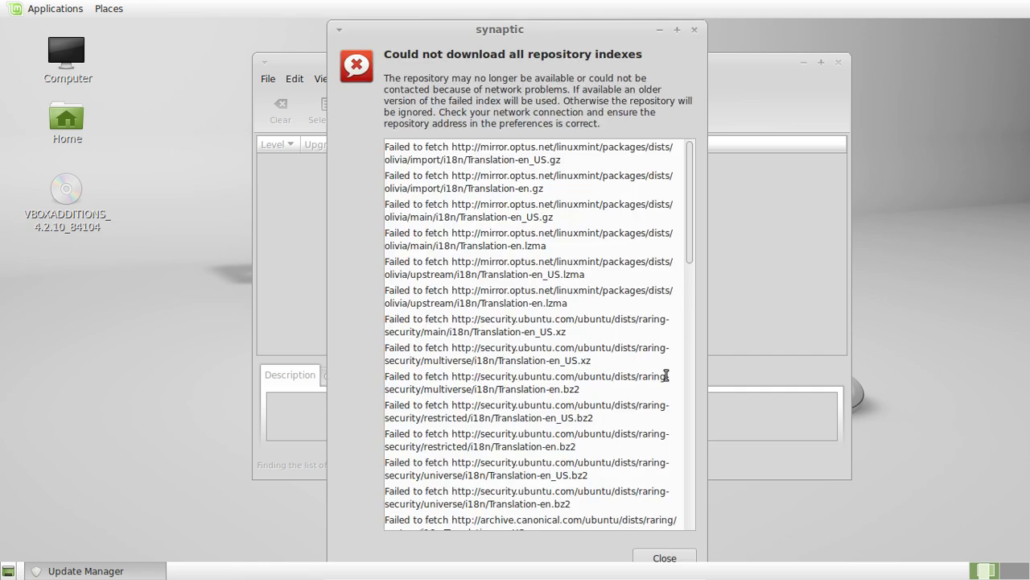
left_click(665, 558)
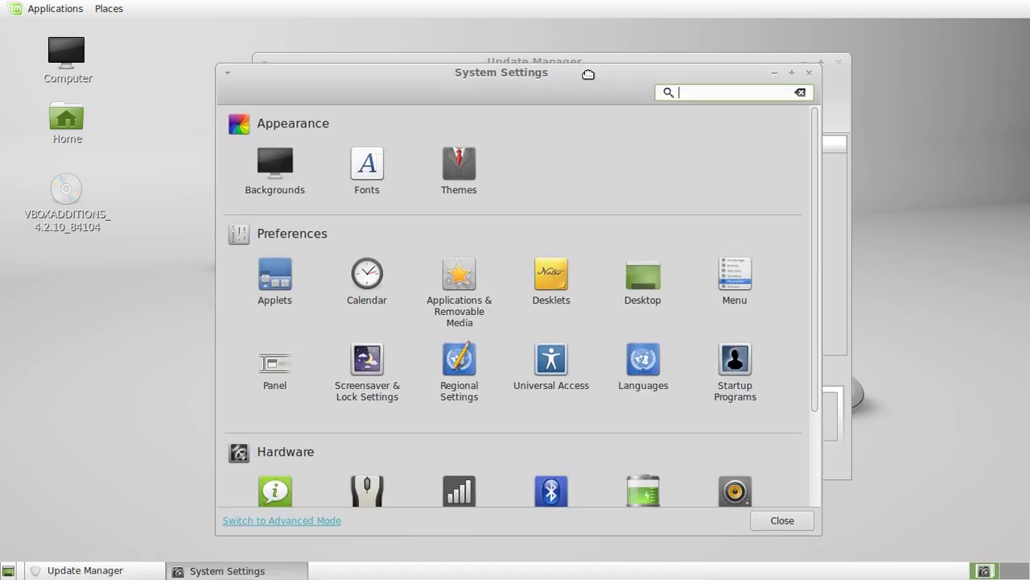
Reposition System Settings and switch it to Advanced Mode.
left_click_drag(583, 74, 594, 66)
left_click_drag(821, 245, 825, 420)
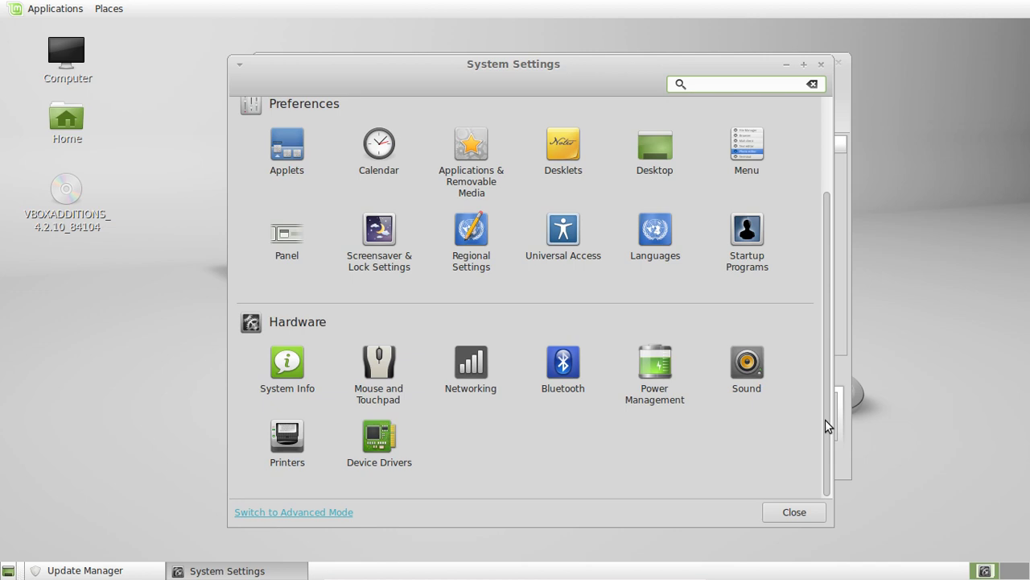
scroll(777, 129, "up", 3)
scroll(793, 304, "down", 1)
scroll(793, 303, "down", 1)
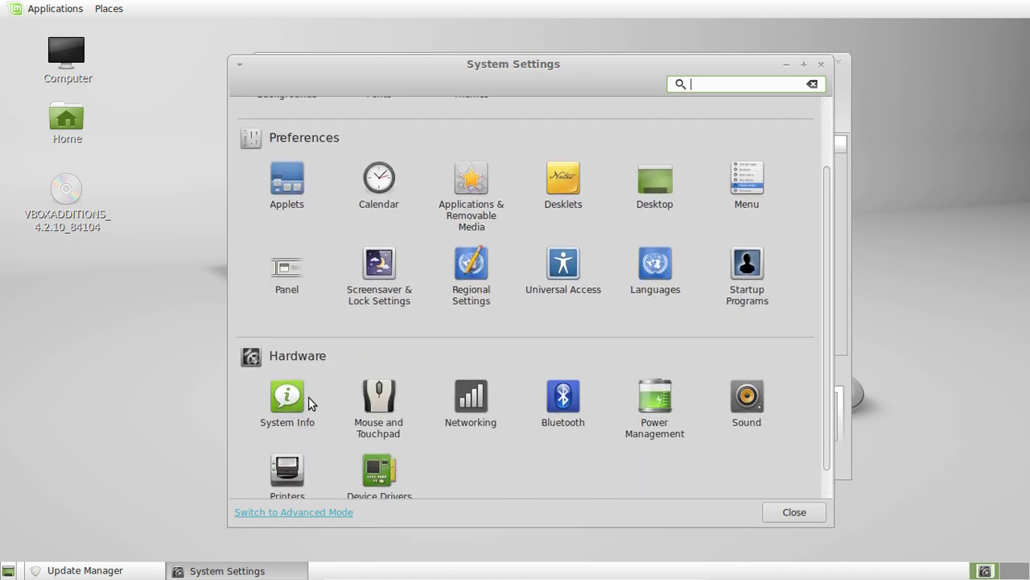
left_click(283, 513)
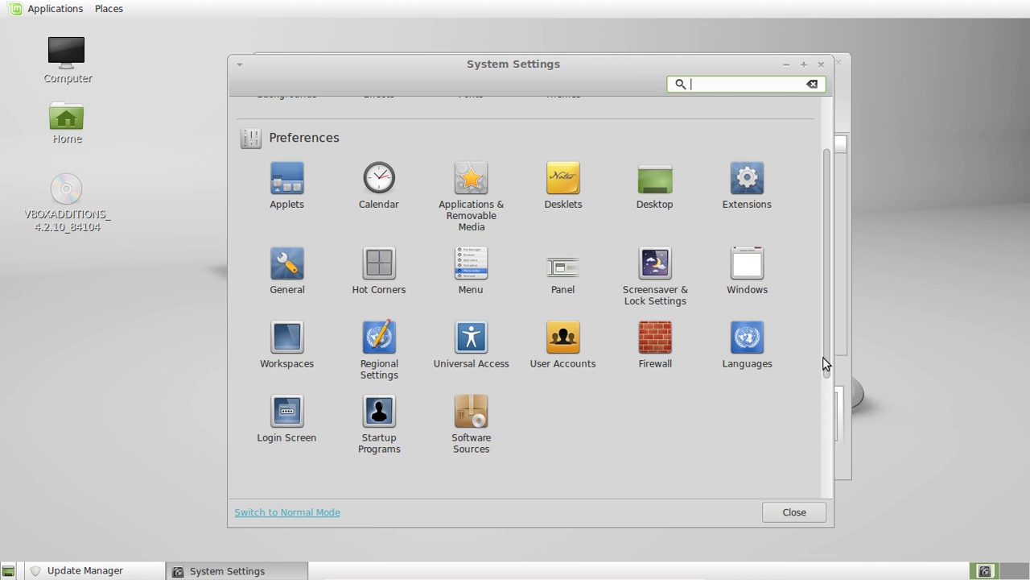
Search the settings for 'soft' and launch Software Sources.
left_click_drag(823, 366, 818, 487)
scroll(820, 428, "up", 5)
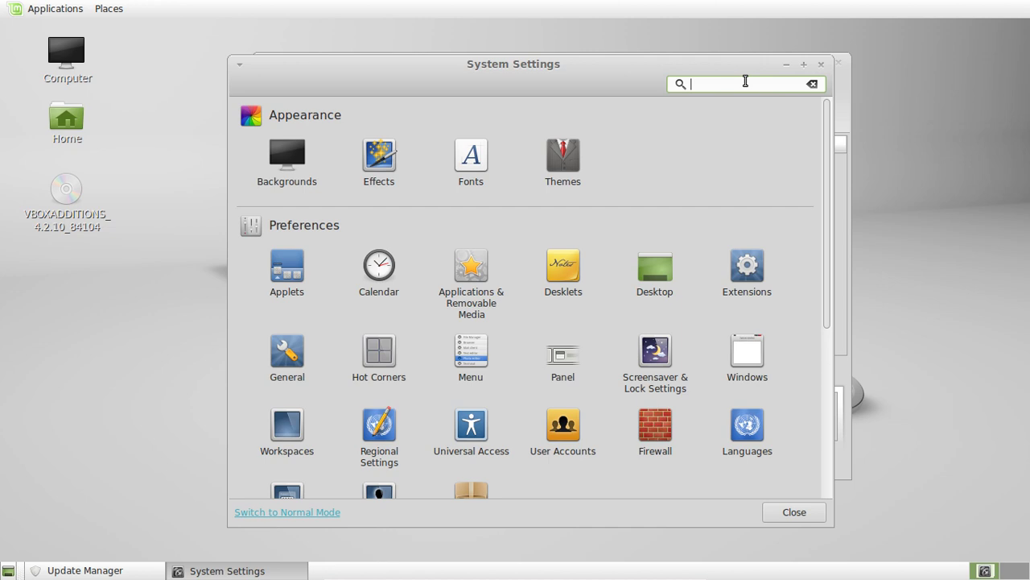
type("soft")
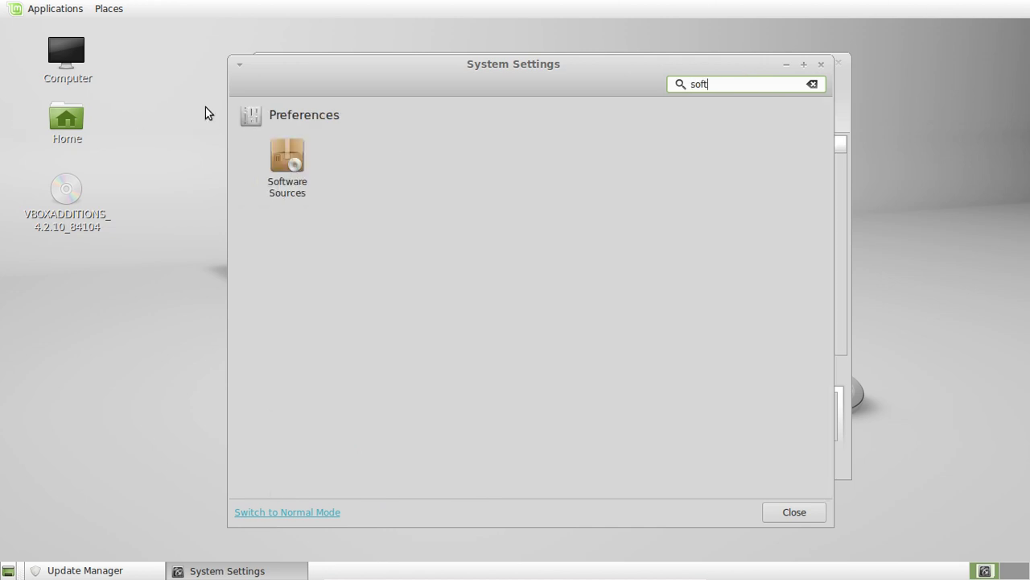
left_click(276, 155)
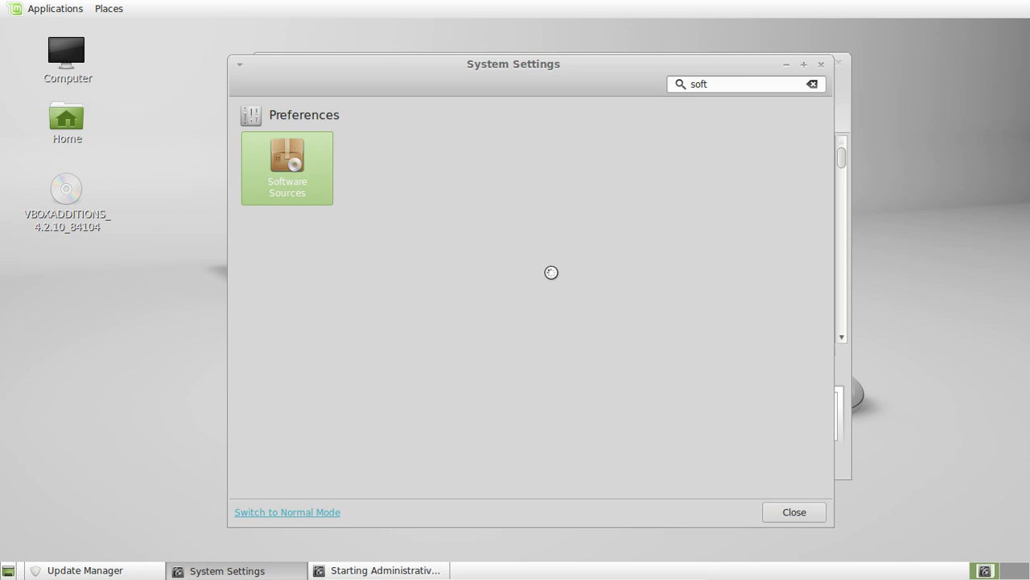
Browse the Main mirror list and confirm mirror.optus.net as the main Mint mirror.
left_click_drag(360, 32, 538, 107)
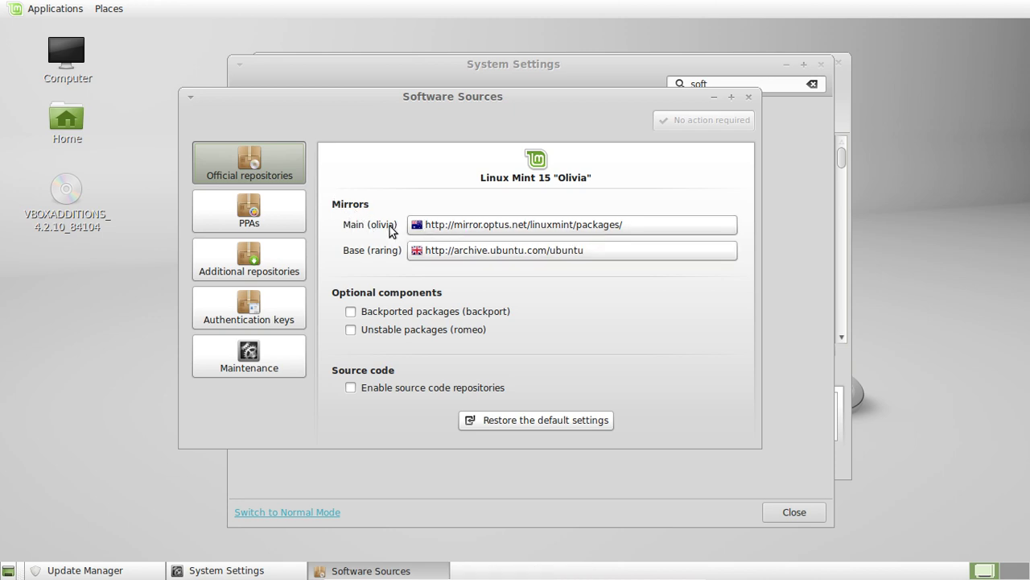
left_click(536, 225)
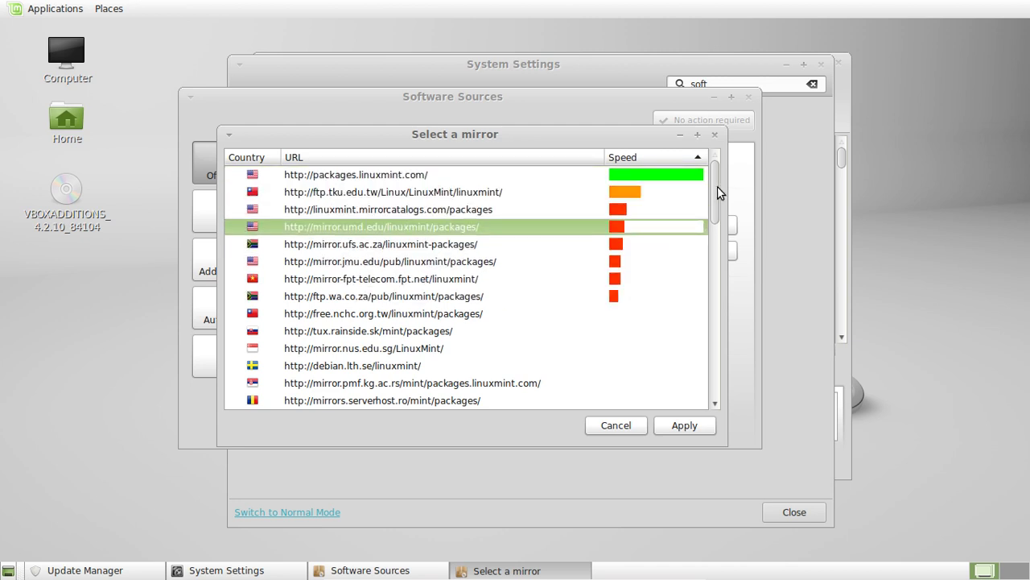
left_click_drag(715, 188, 582, 231)
left_click(602, 197)
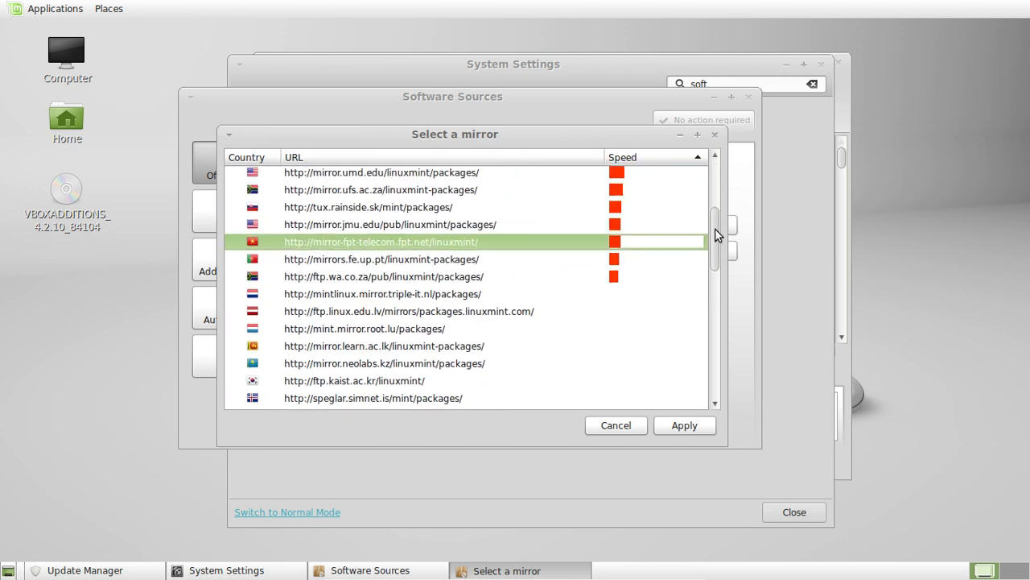
left_click_drag(716, 229, 694, 173)
left_click(669, 181)
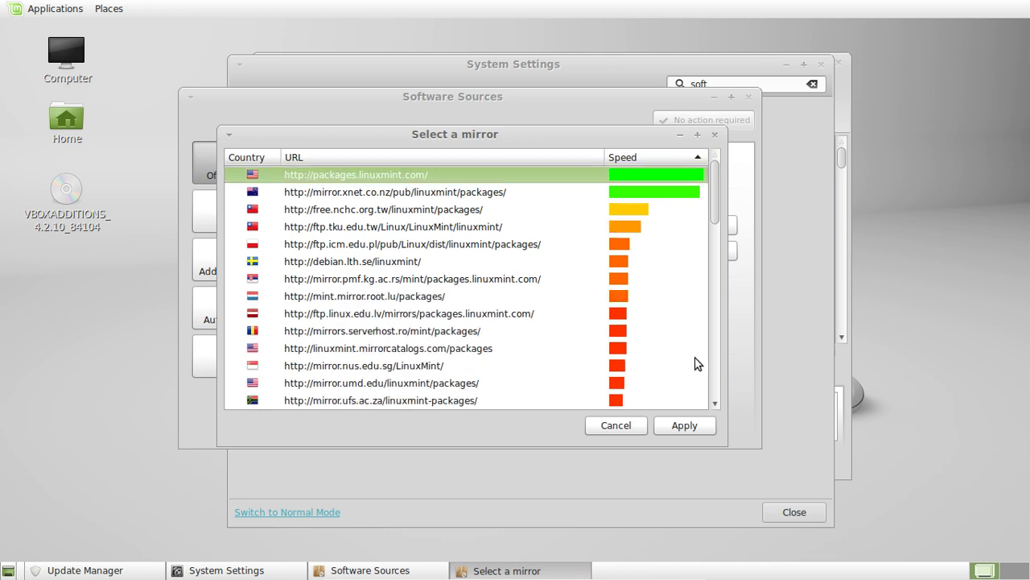
left_click(696, 424)
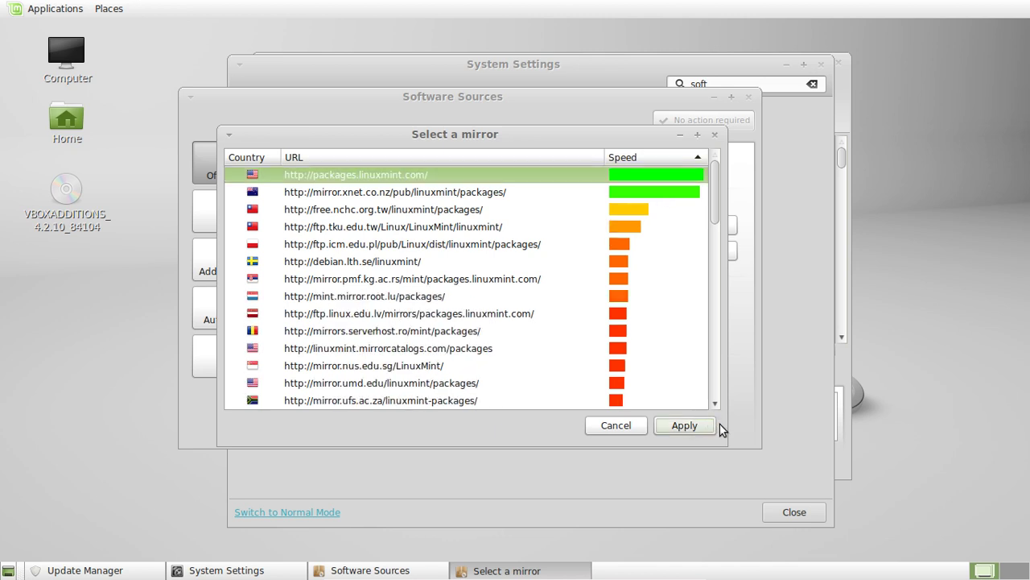
left_click(602, 431)
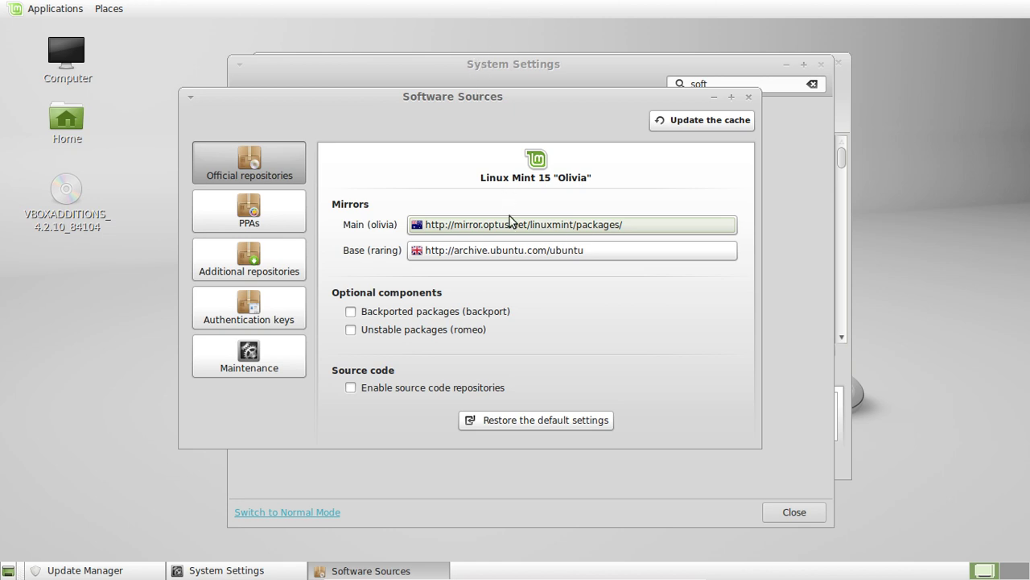
Leave Backported packages off, then close Software Sources, System Settings and Update Manager.
left_click(606, 310)
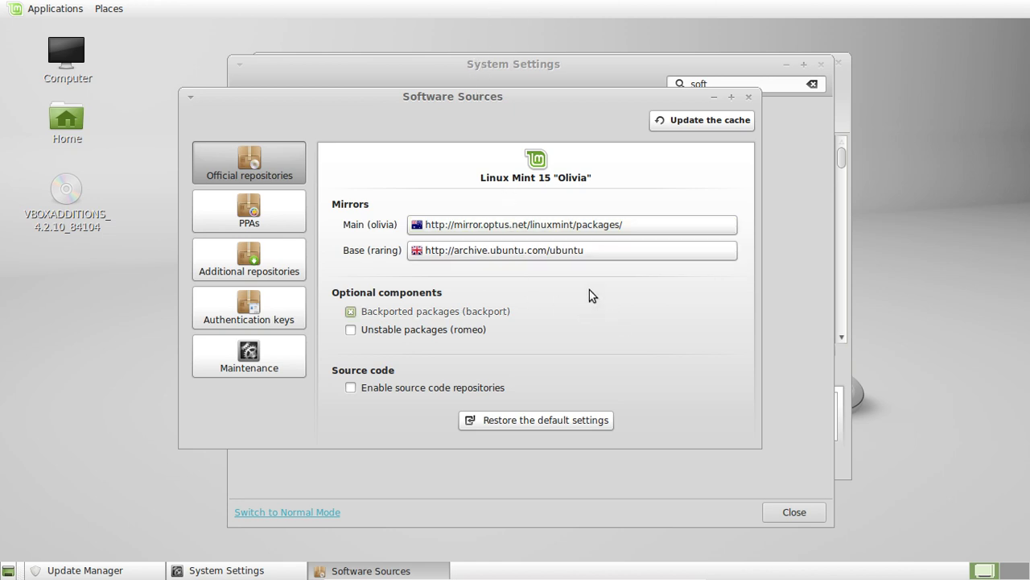
left_click(582, 306)
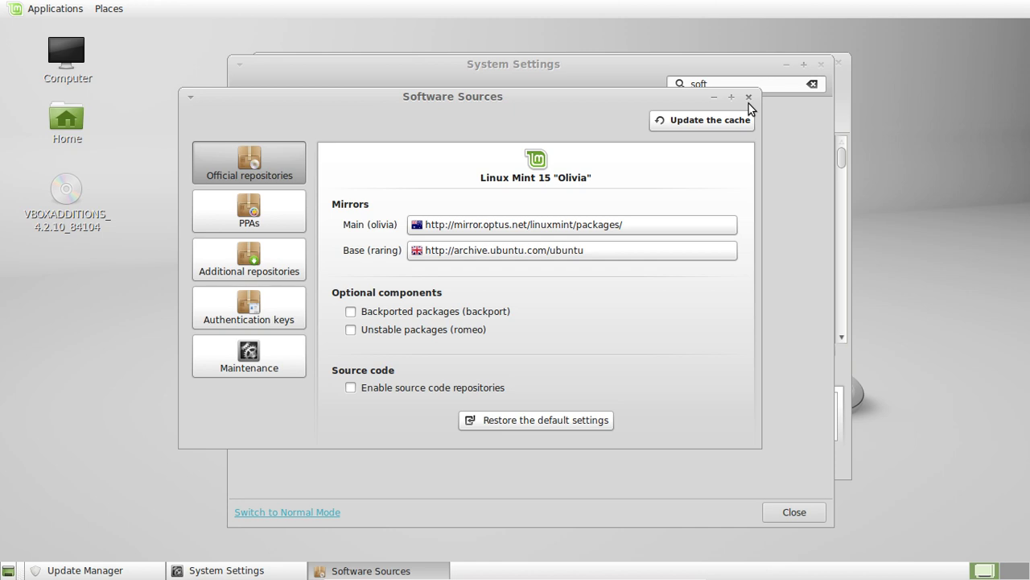
left_click(749, 97)
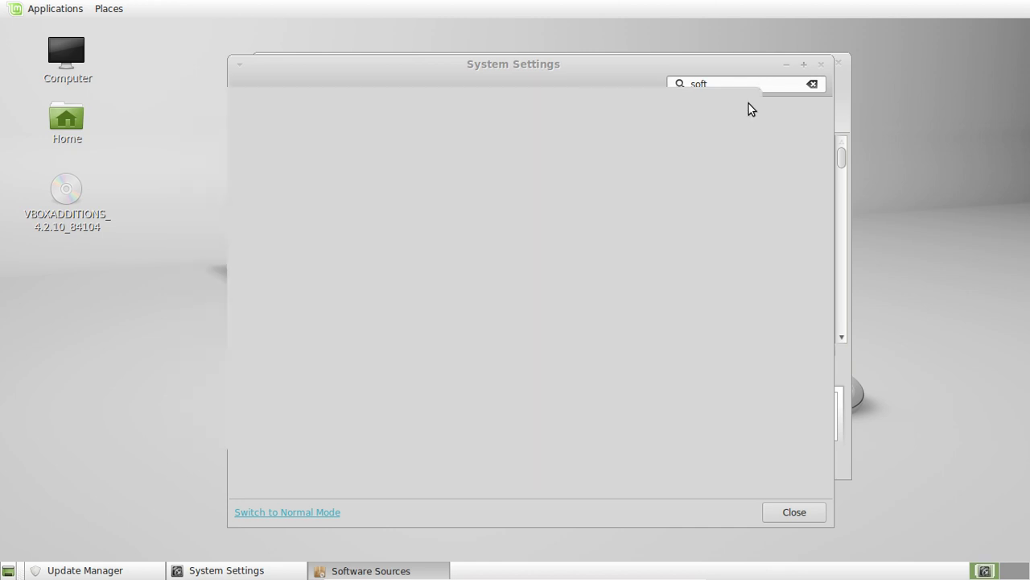
left_click(821, 63)
left_click(838, 63)
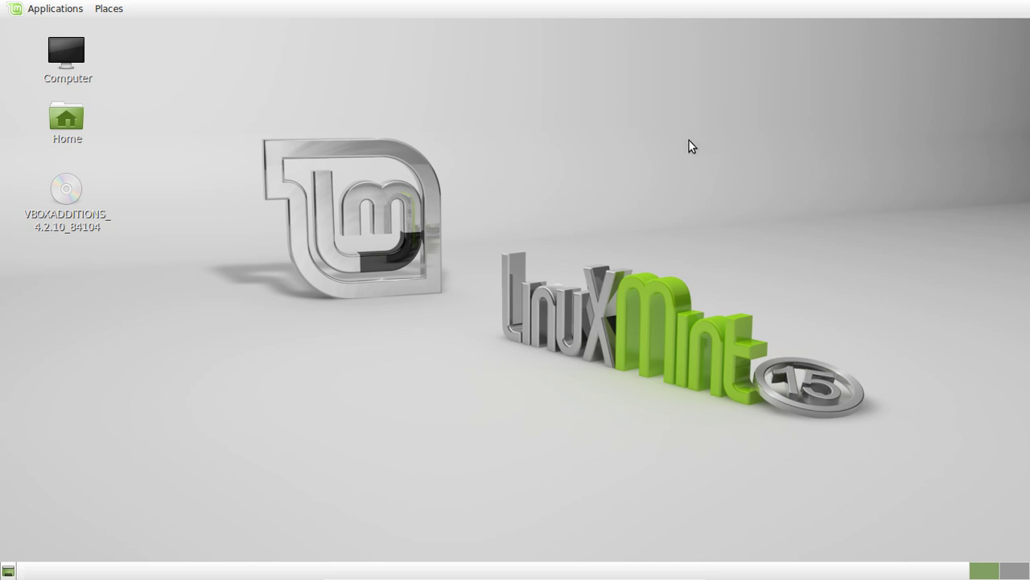
Launch Firestarter from Applications › Administration, authenticating with the admin password.
mouse_move(385, 577)
left_click(58, 12)
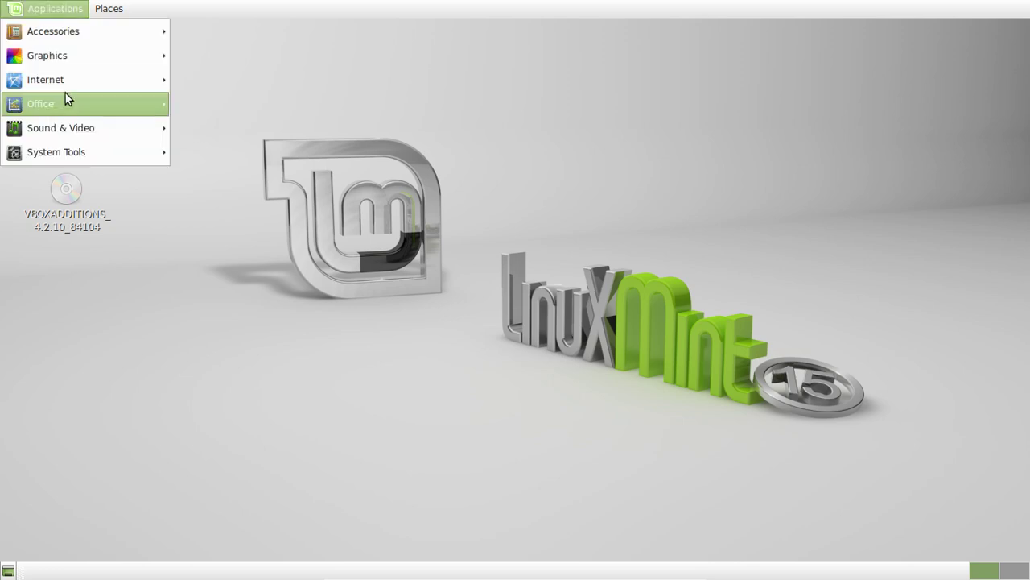
mouse_move(78, 152)
mouse_move(234, 146)
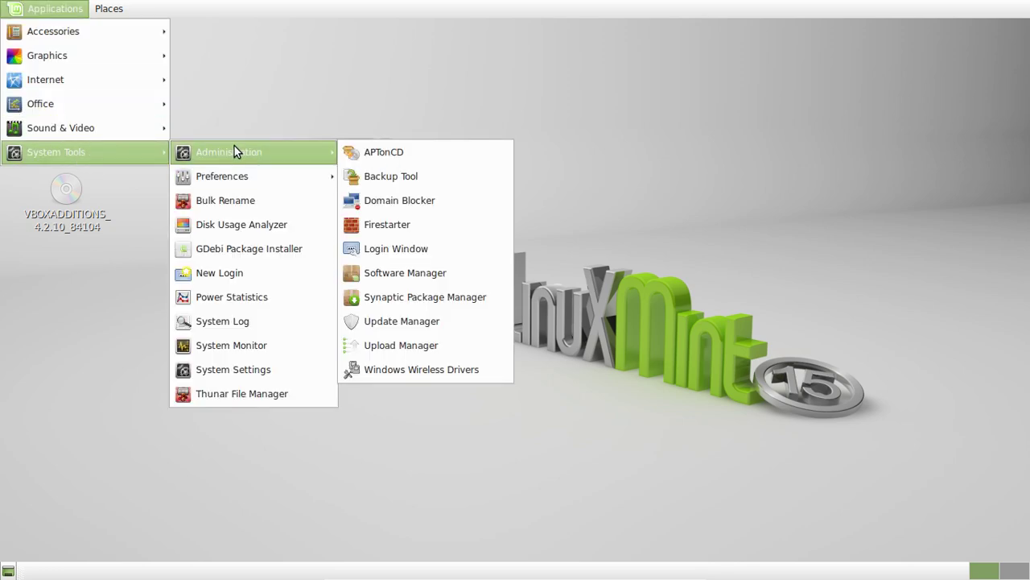
left_click(410, 226)
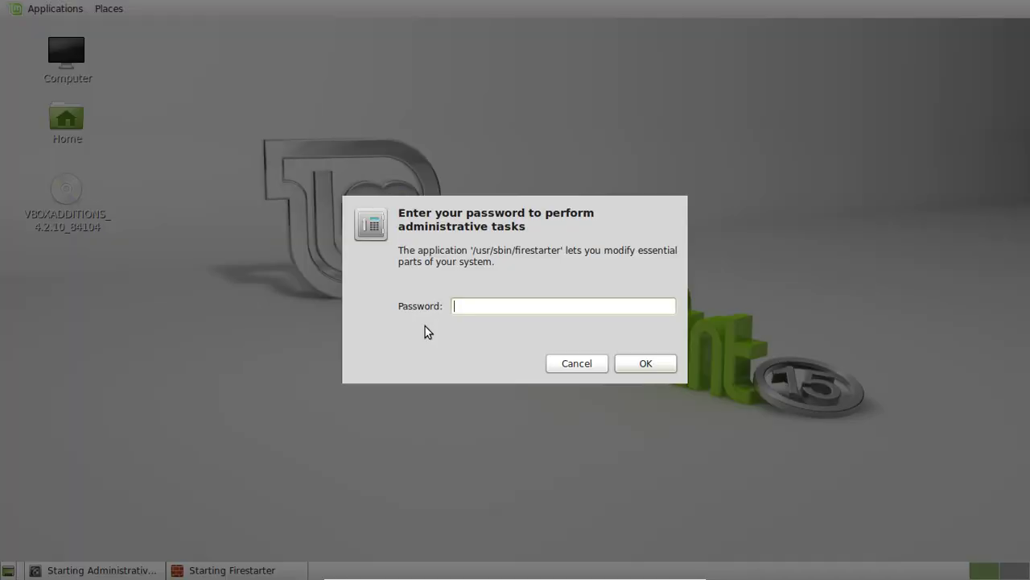
type("x")
key("Return")
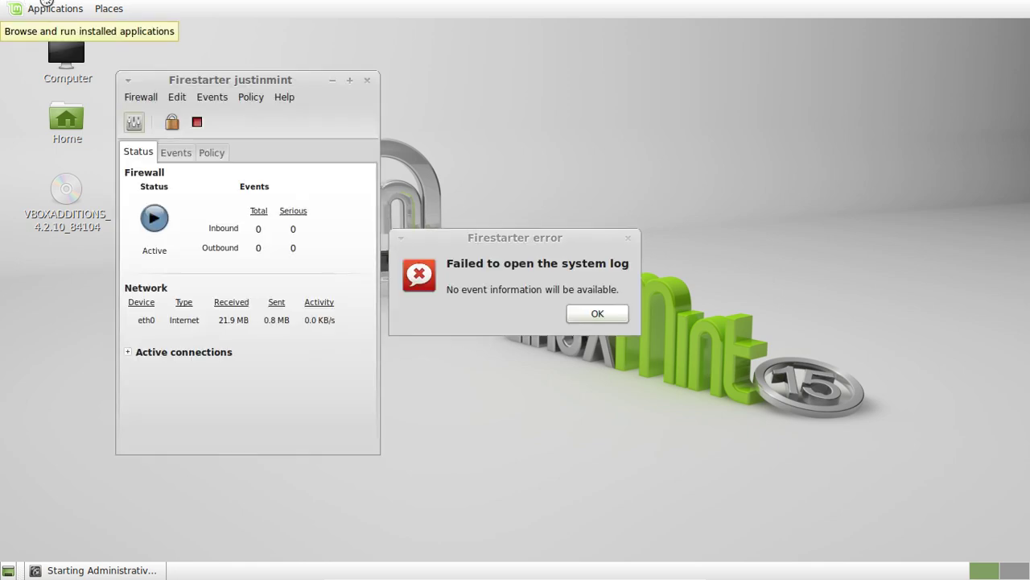
Dismiss the system-log error and review Firestarter's Status, Events and Policy tabs.
left_click(623, 309)
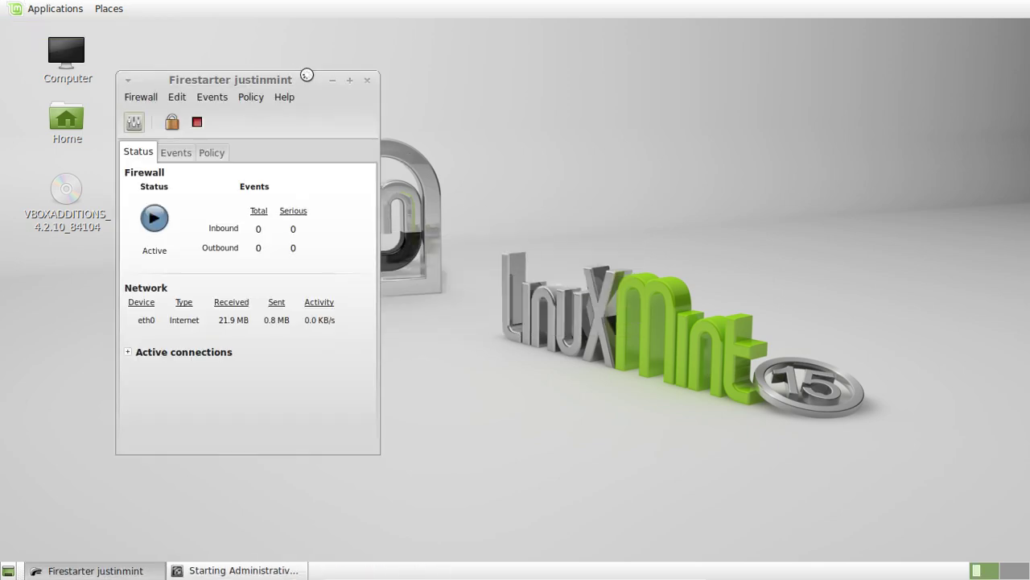
left_click_drag(282, 81, 561, 93)
left_click(470, 165)
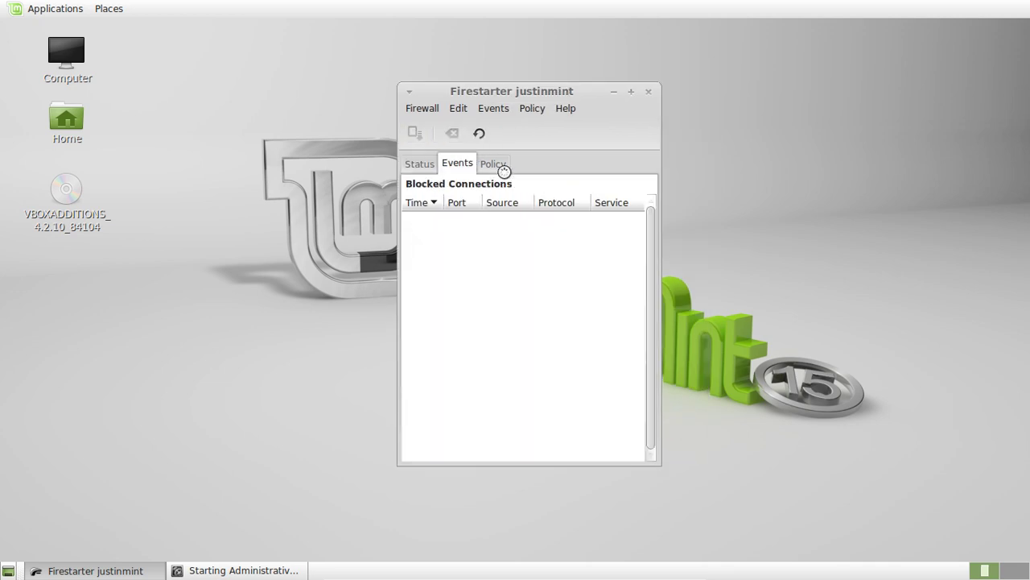
left_click(505, 170)
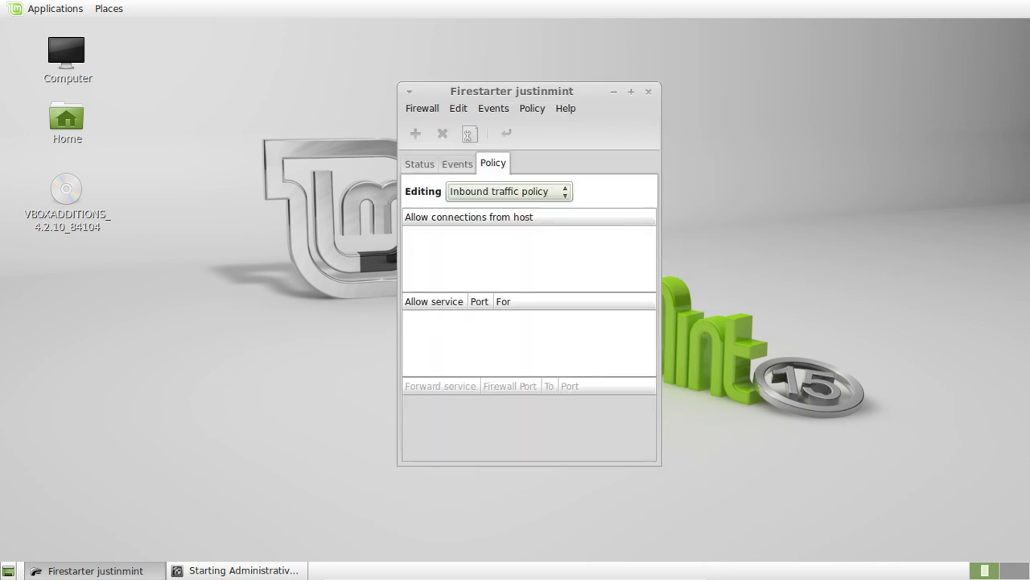
left_click(432, 166)
Recheck the empty blocked-connections list and inbound policy, then close Firestarter.
left_click(472, 165)
left_click(495, 165)
left_click(457, 164)
left_click(419, 163)
left_click(452, 164)
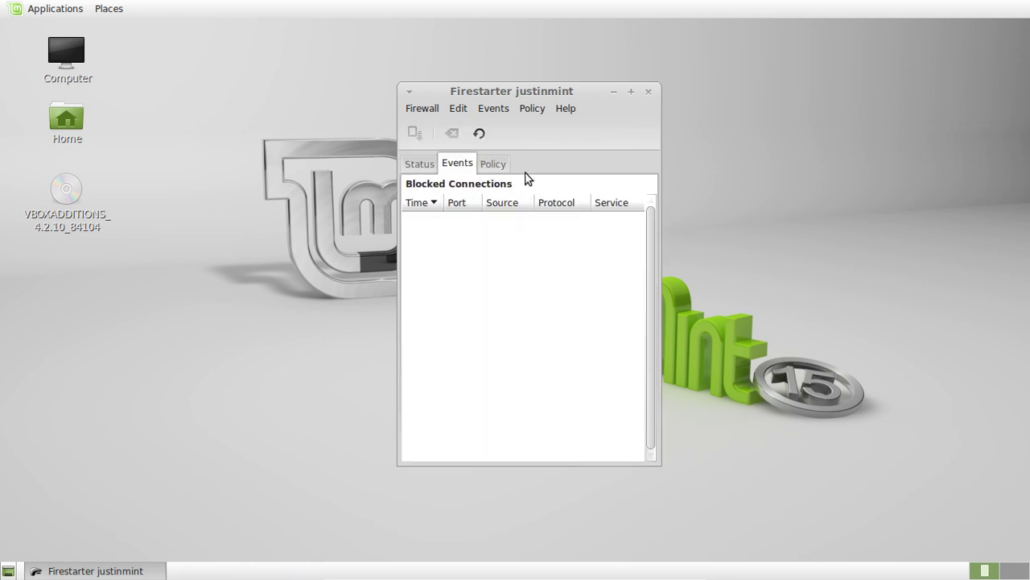
left_click(436, 170)
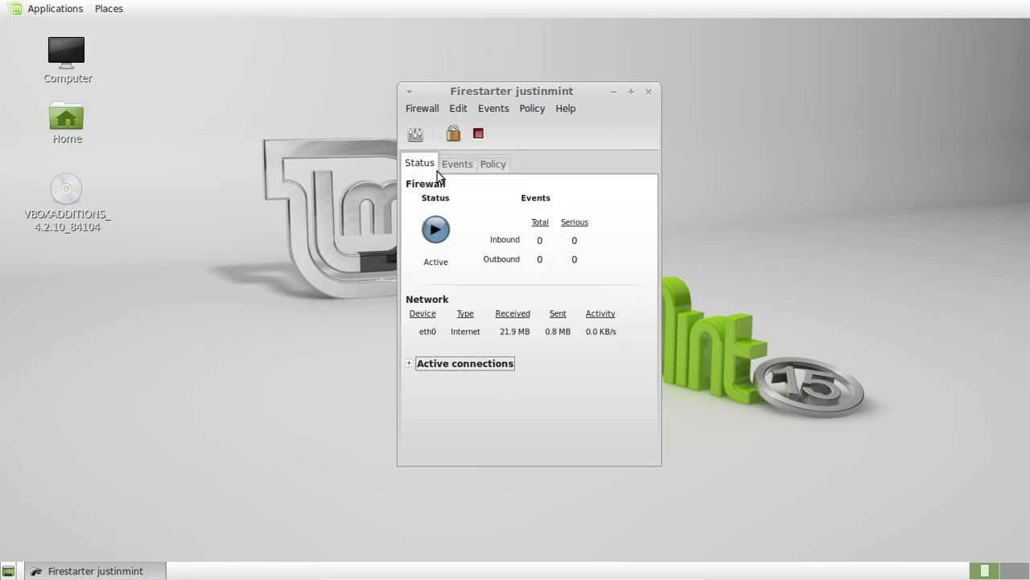
left_click(646, 92)
left_click(70, 8)
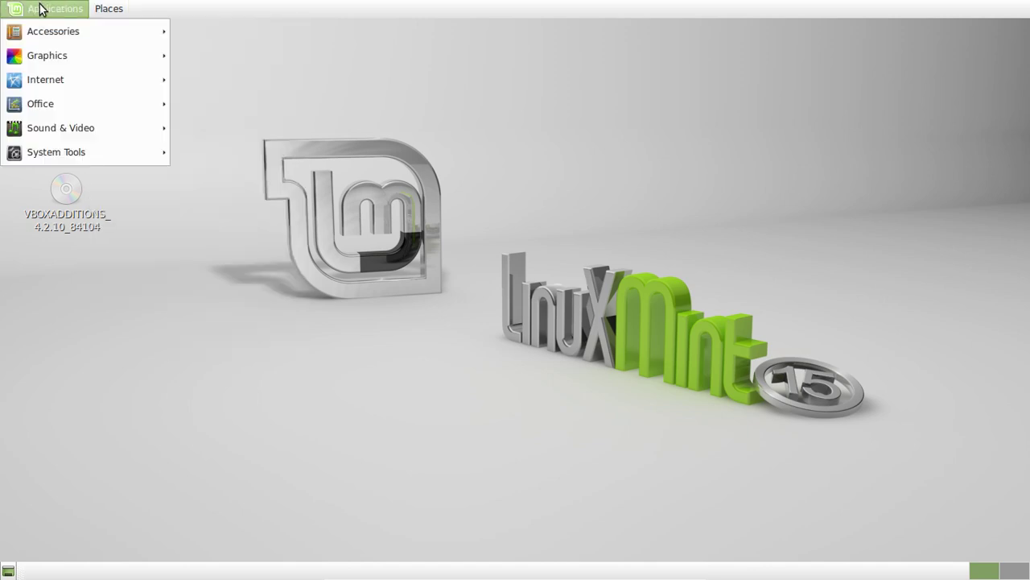
Run 'sudo apt-get install firestarter' in Terminal, confirm it's already newest, then close Terminal.
mouse_move(58, 30)
left_click(213, 275)
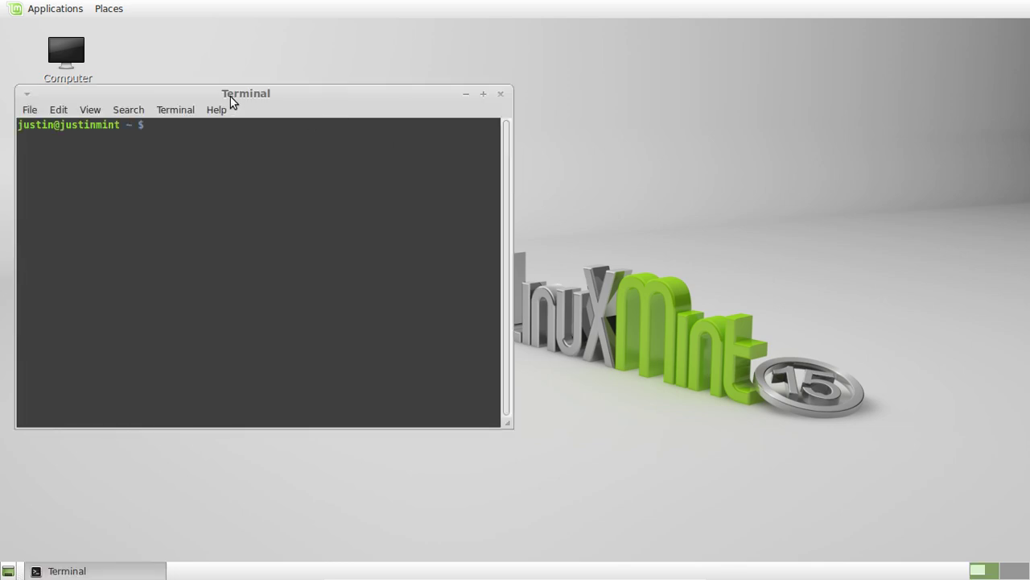
type("sudo apt-get install firest")
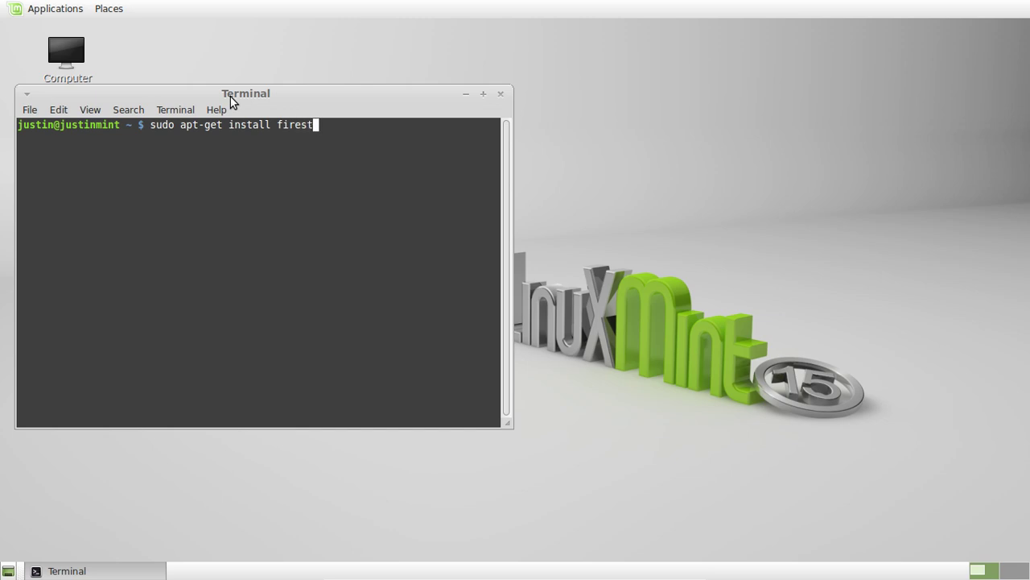
type("arter")
key("Return")
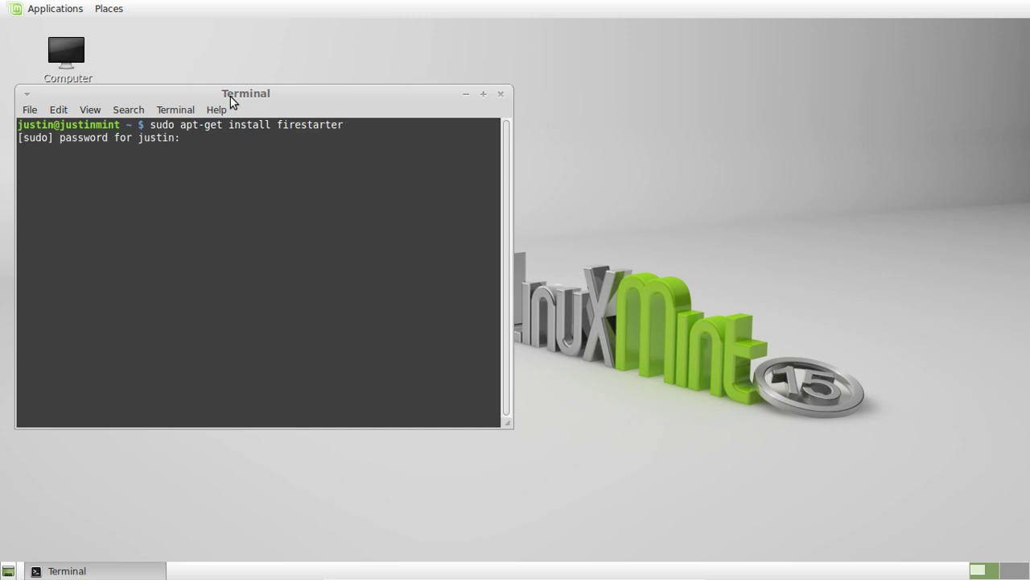
key("Return")
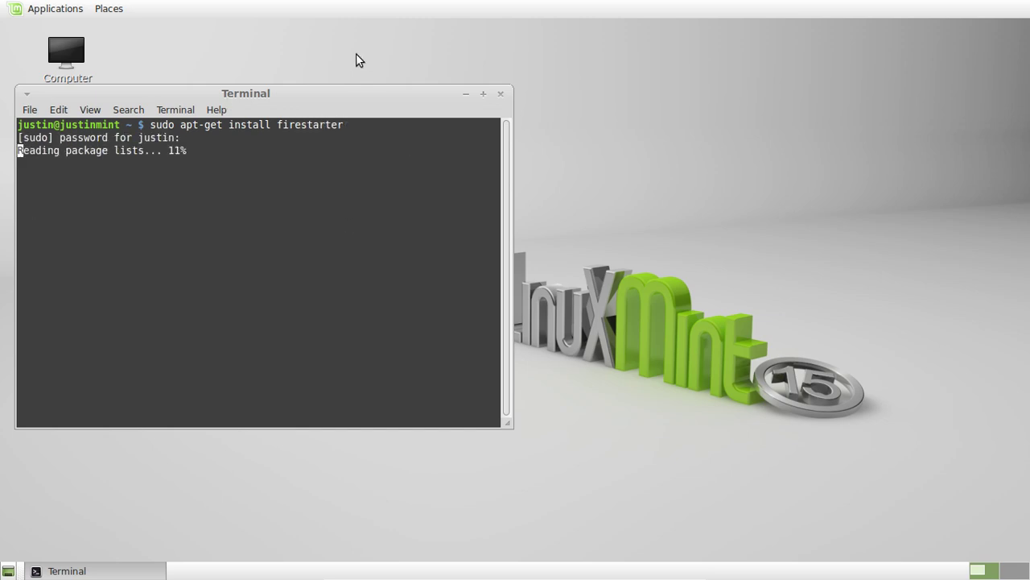
left_click_drag(383, 114, 672, 146)
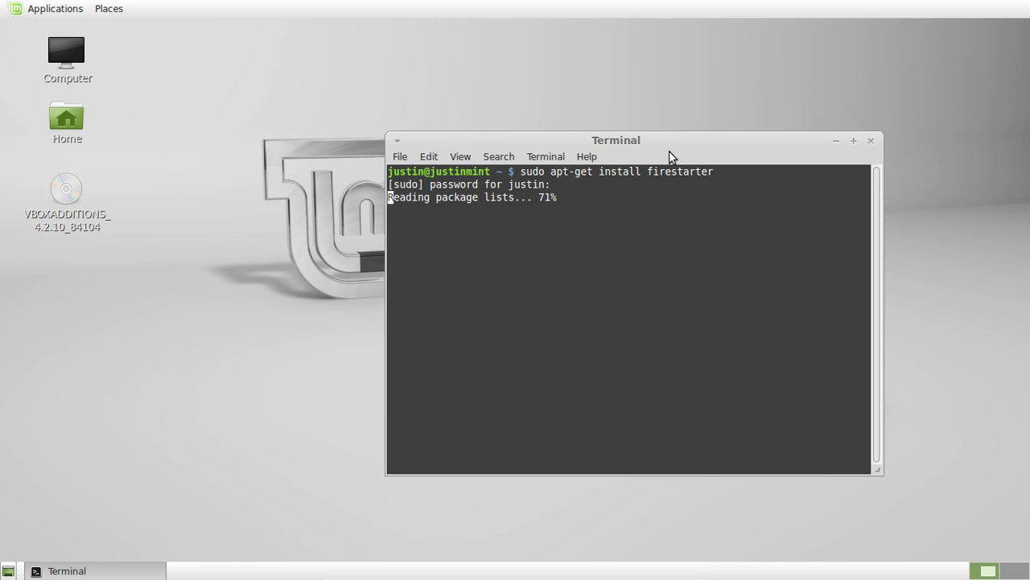
left_click_drag(668, 151, 629, 156)
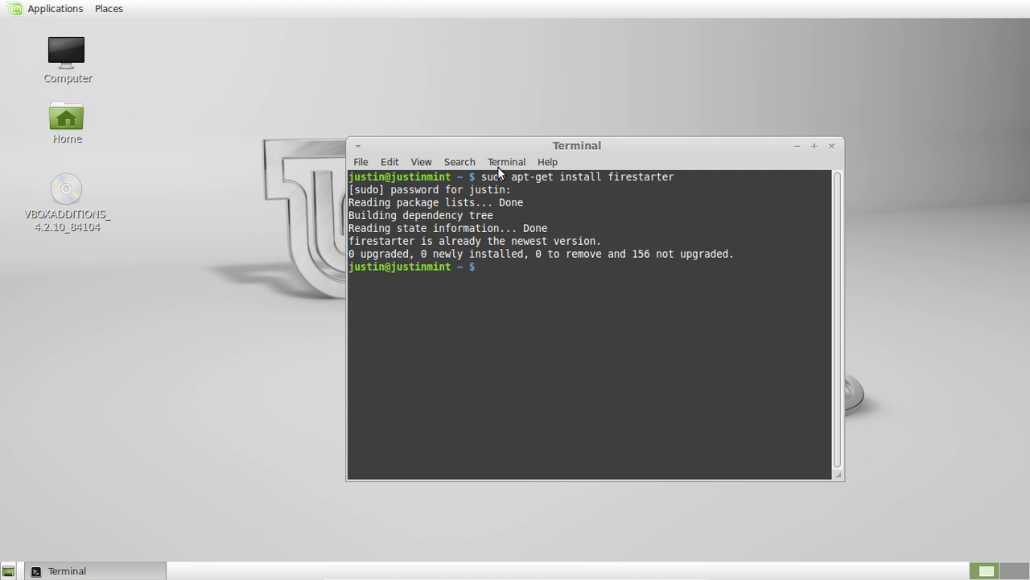
type("y")
key("Return")
left_click(831, 145)
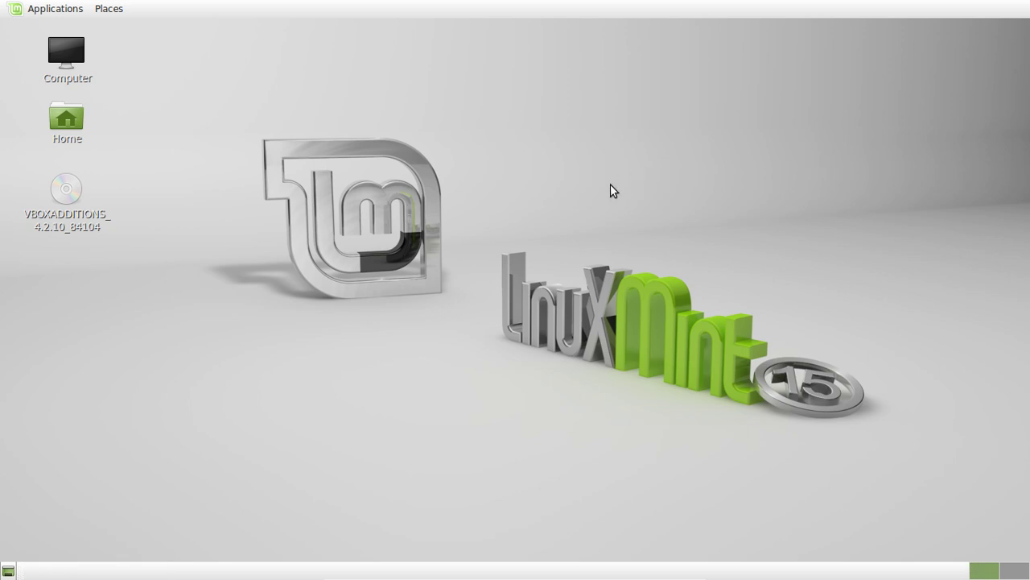
Launch VLC media player from the applications menu and move its window.
left_click(36, 8)
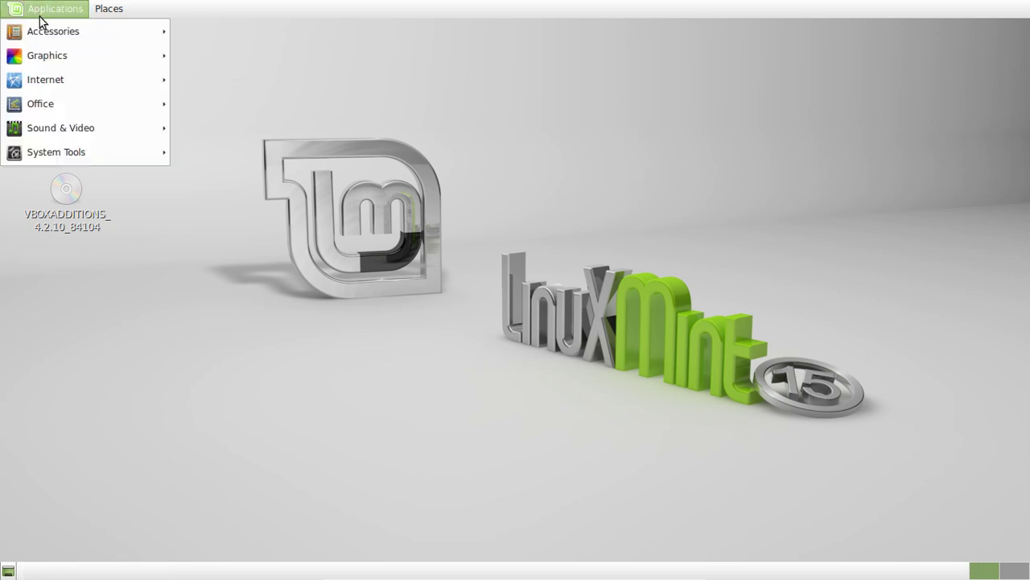
mouse_move(63, 107)
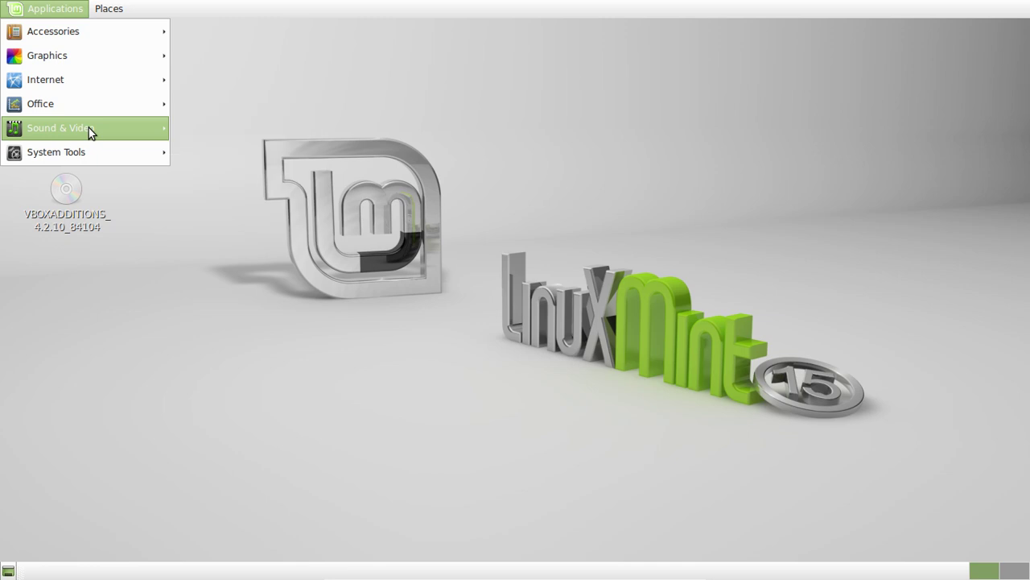
mouse_move(89, 127)
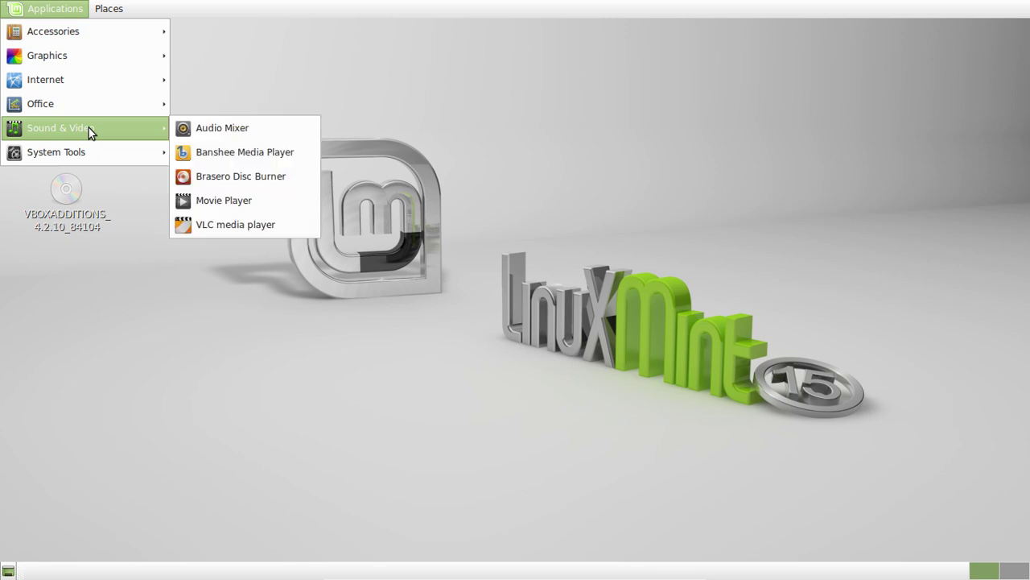
left_click(263, 225)
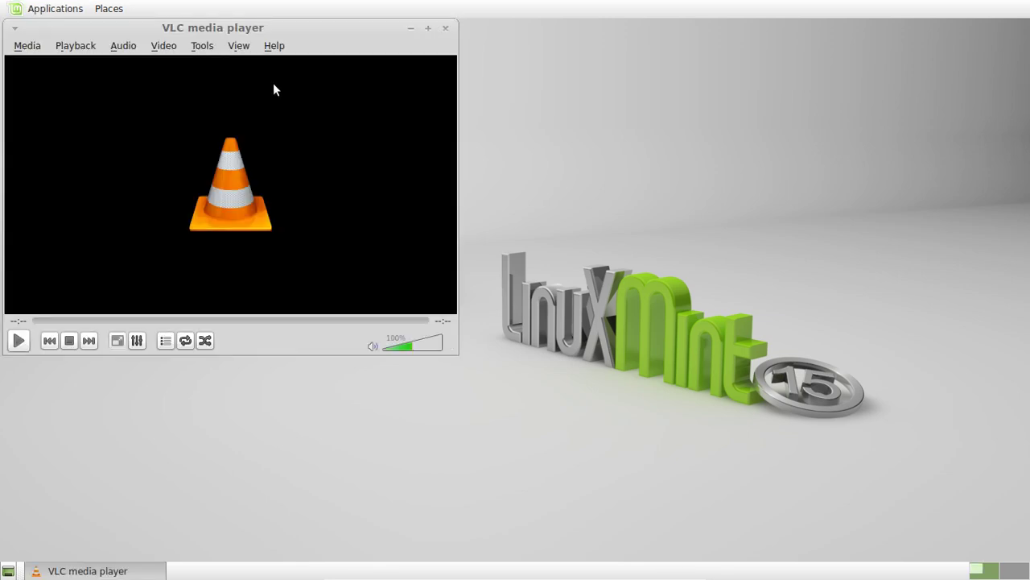
left_click_drag(267, 24, 551, 90)
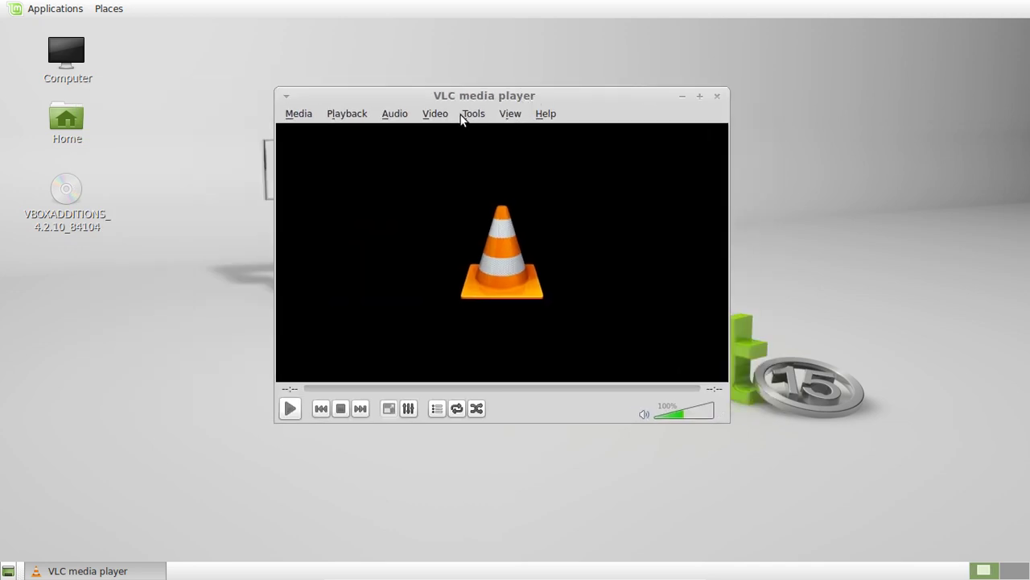
Browse VLC's menus without choosing anything, then close the player.
left_click(439, 117)
mouse_move(472, 112)
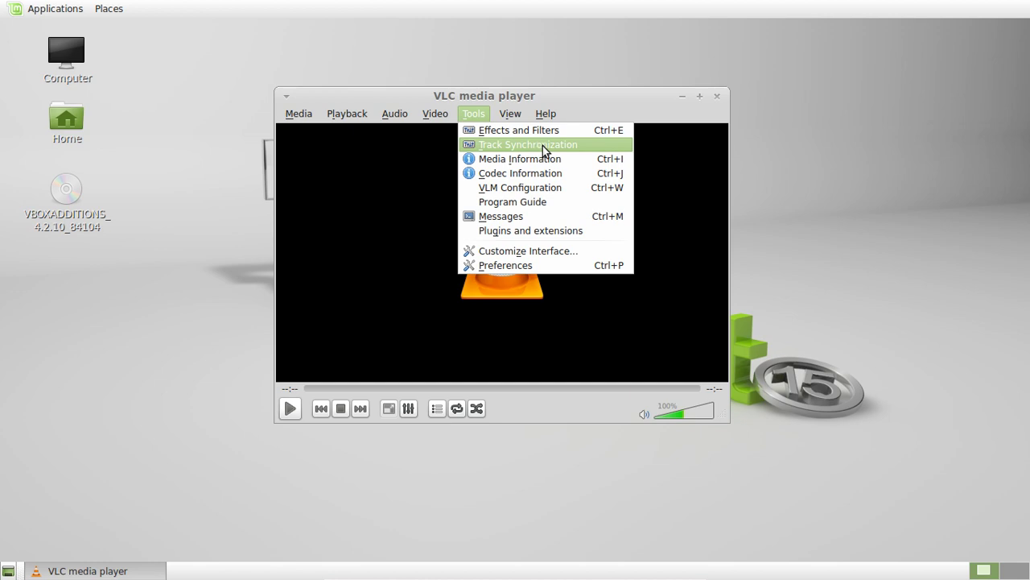
left_click(365, 204)
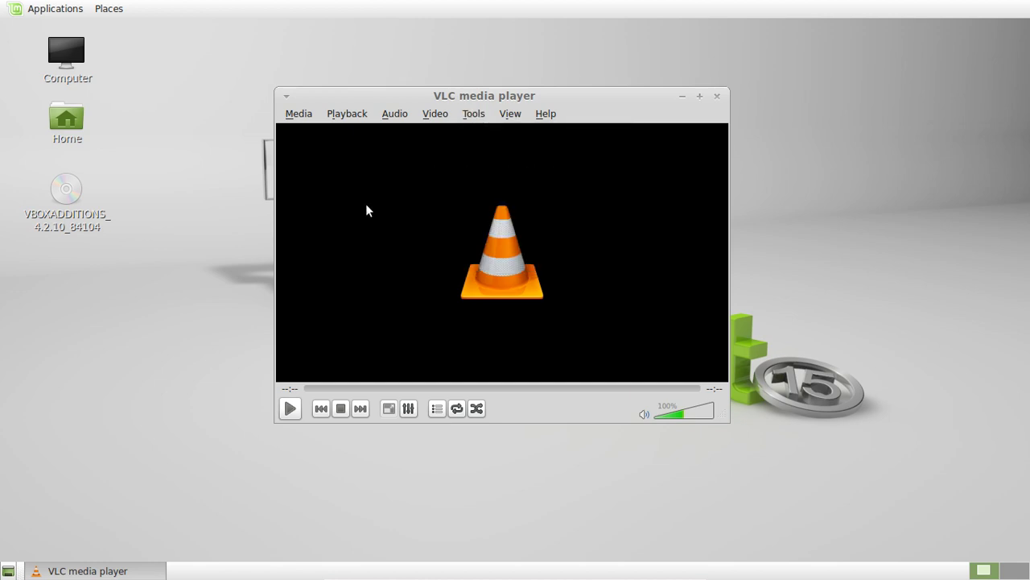
left_click(350, 115)
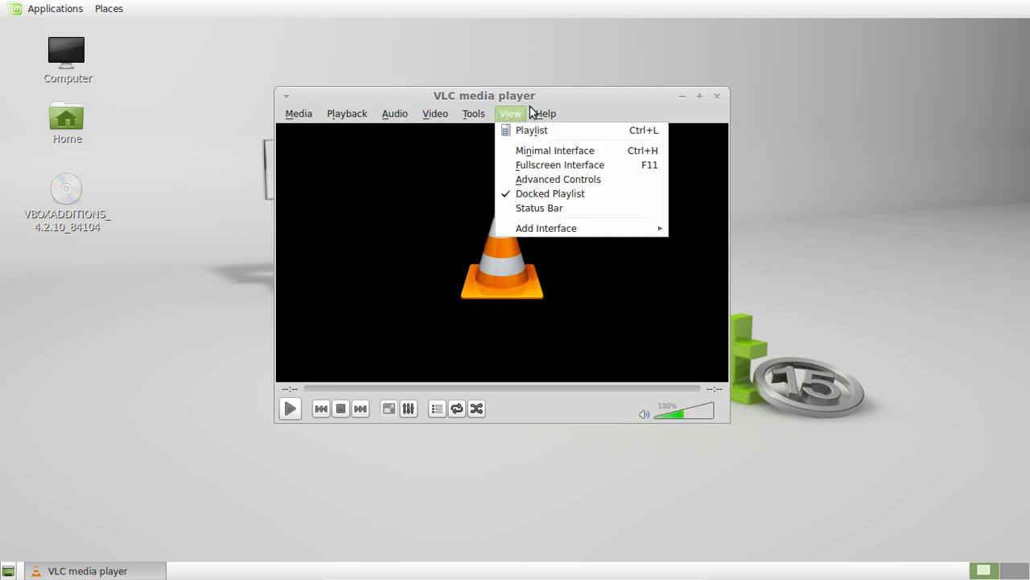
left_click(448, 288)
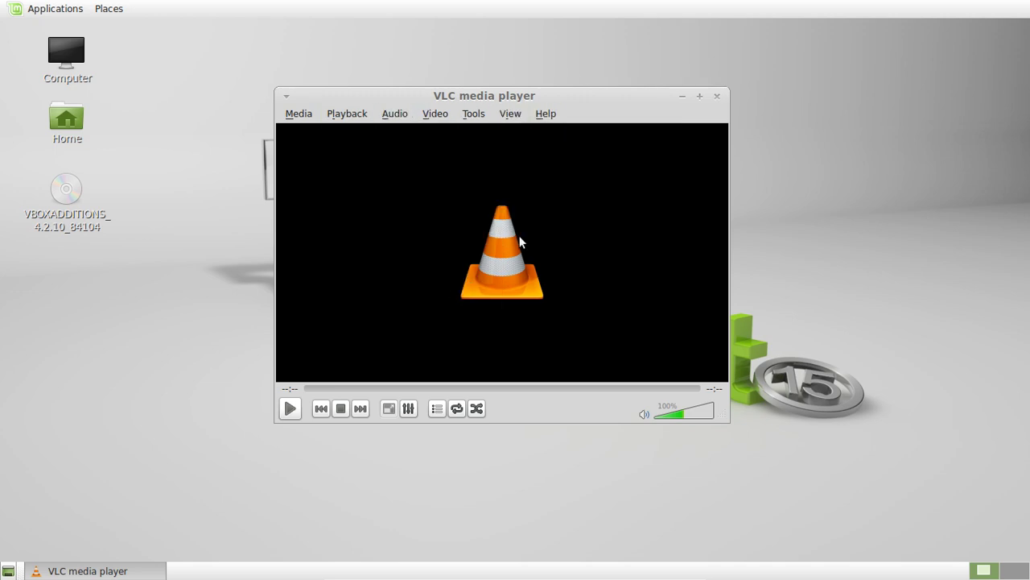
mouse_move(631, 97)
left_mouse_down()
mouse_move(550, 84)
mouse_move(636, 115)
left_mouse_up()
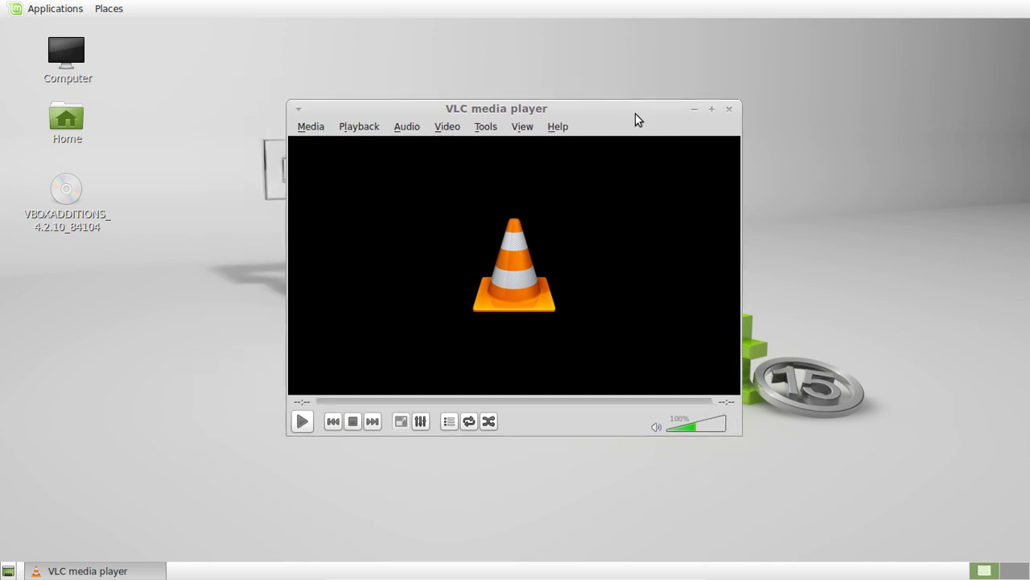
left_click(729, 110)
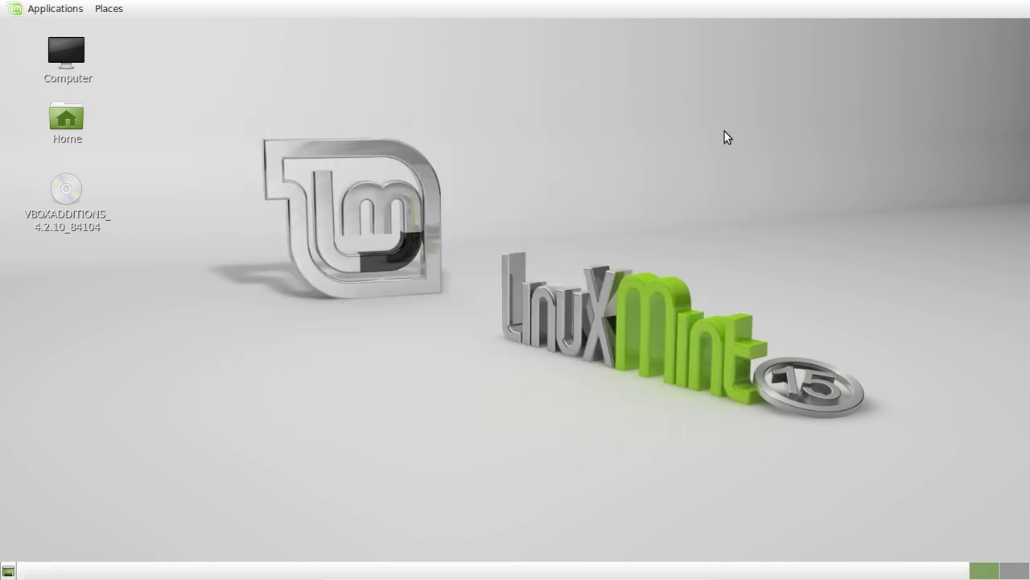
Launch System Settings from Applications > System Tools.
left_click(44, 8)
mouse_move(54, 136)
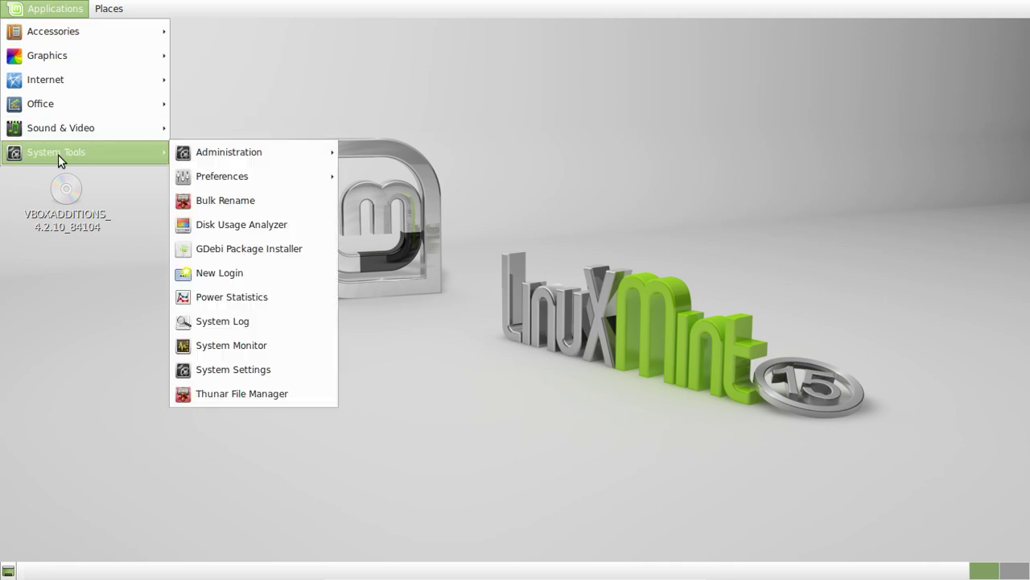
left_click(32, 7)
left_click(32, 7)
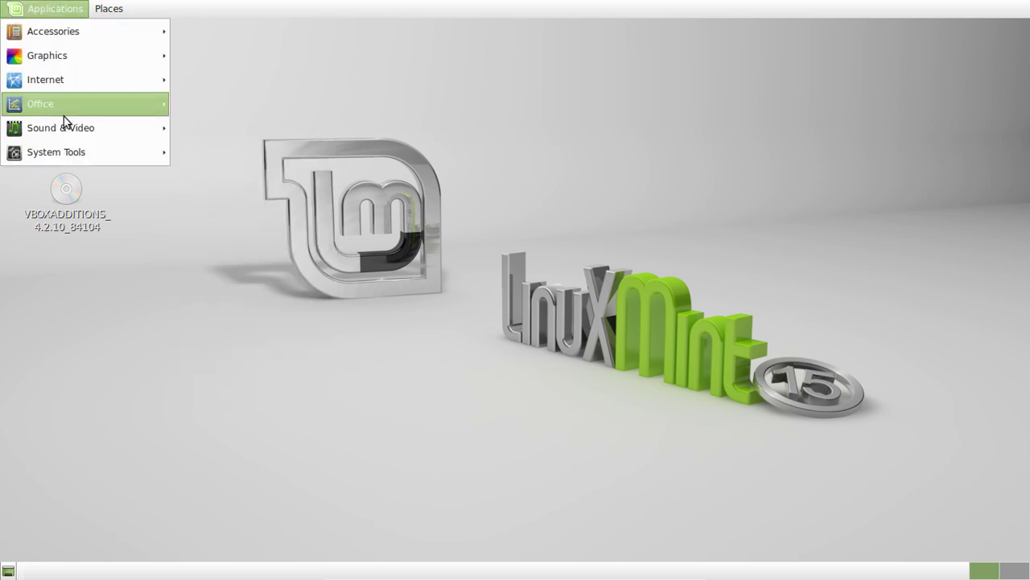
mouse_move(75, 150)
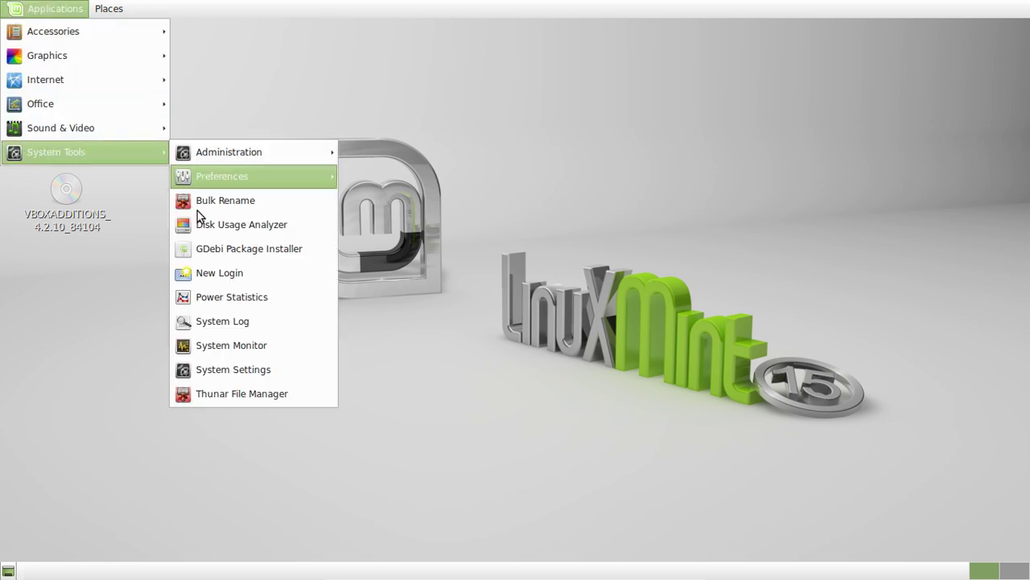
left_click(258, 368)
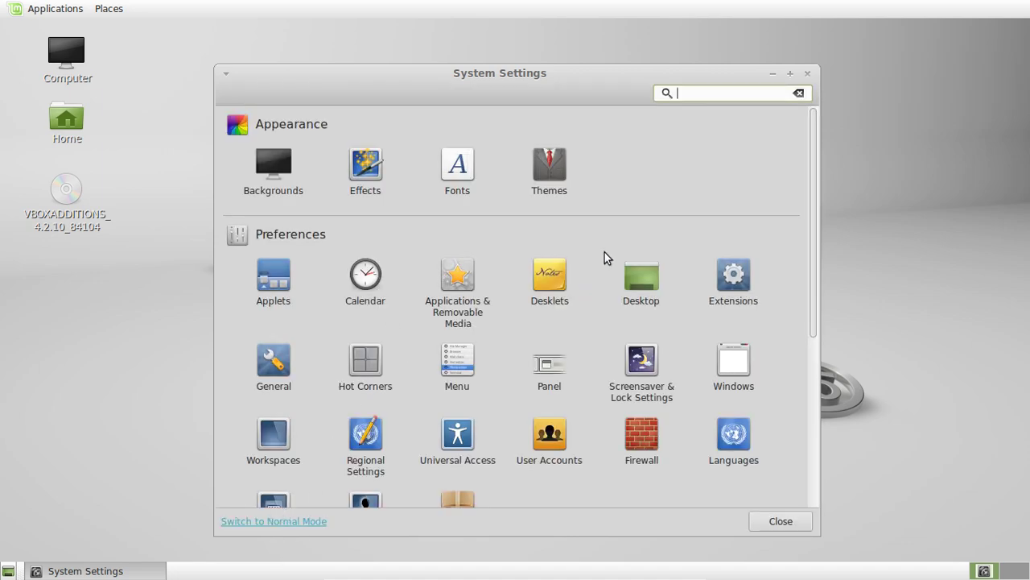
Toggle Normal/Advanced mode, then search 'key' and open Keyboard settings.
left_click(287, 524)
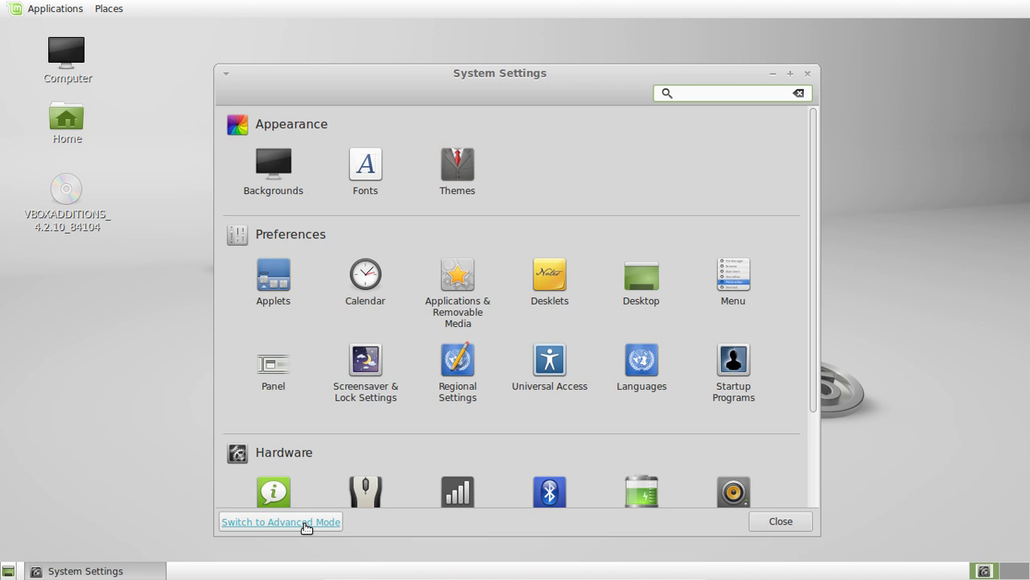
left_click(306, 524)
left_click(709, 92)
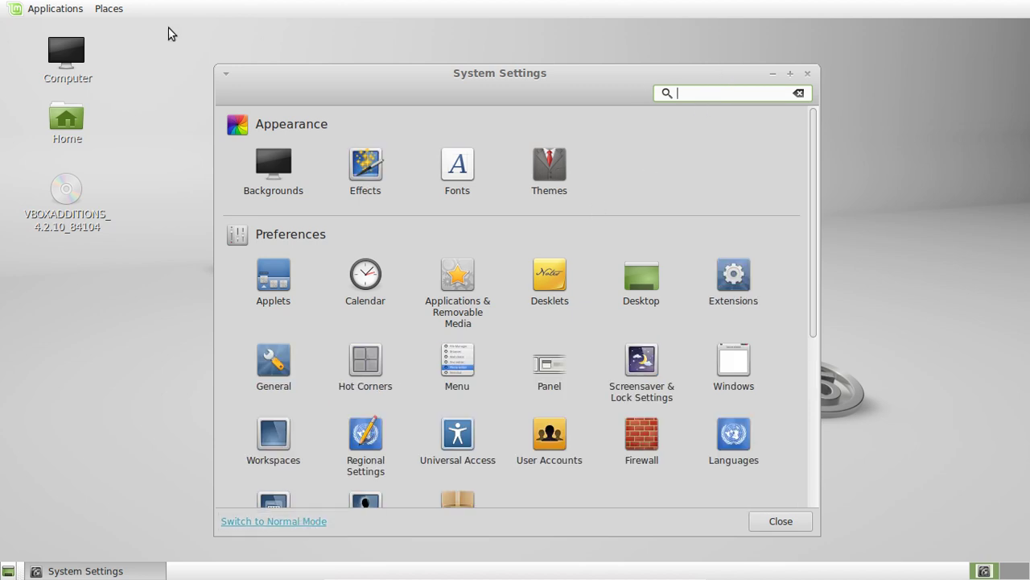
type("k")
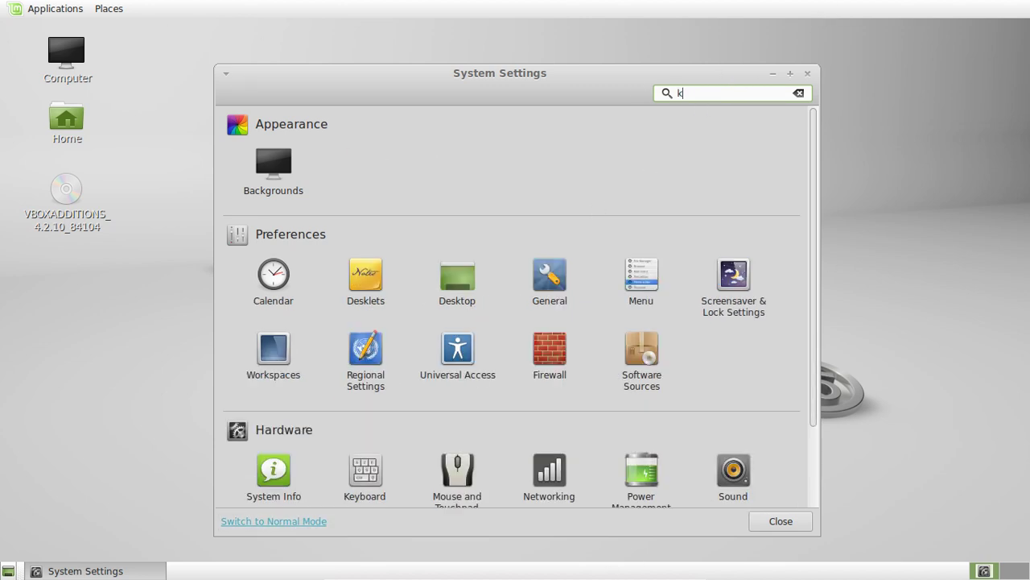
type("ey")
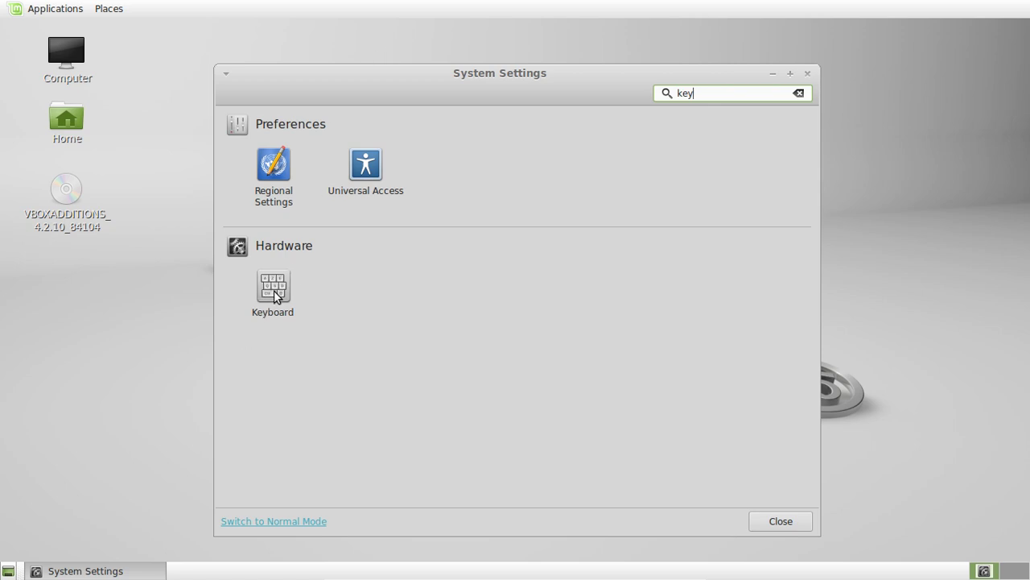
left_click(276, 292)
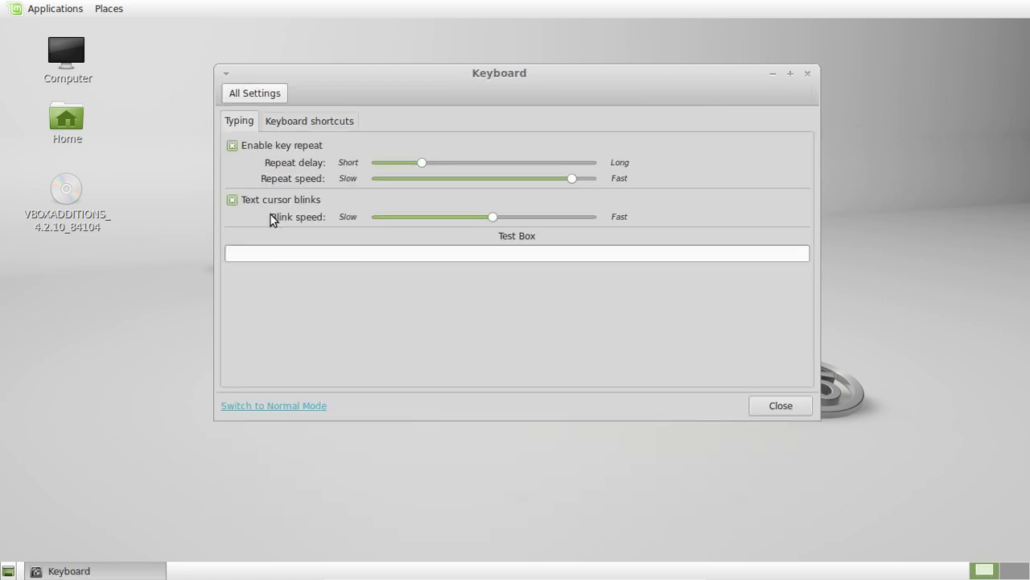
Add a custom keyboard shortcut named 'firefox' with command 'firefox'.
left_click(265, 122)
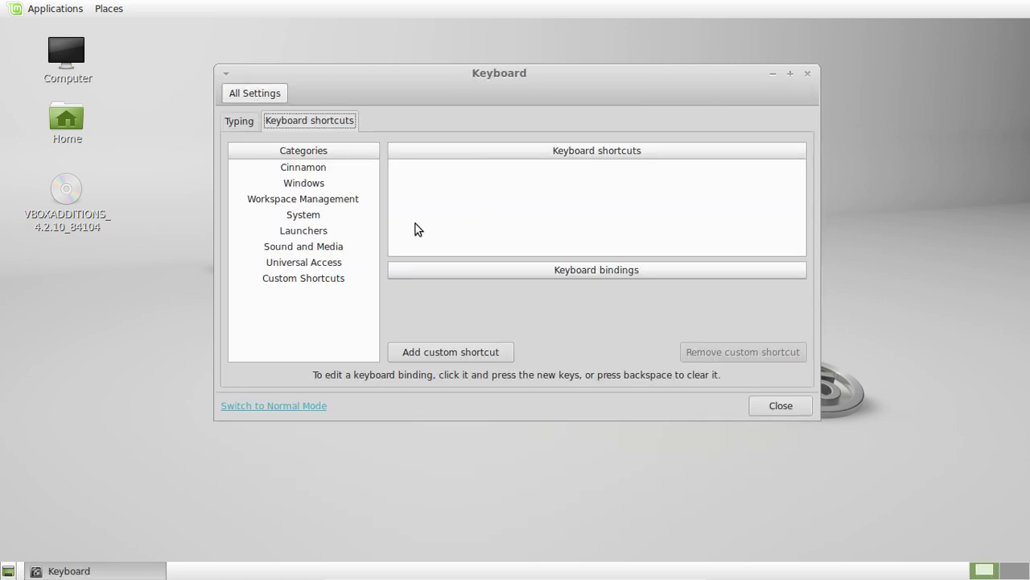
left_click(304, 167)
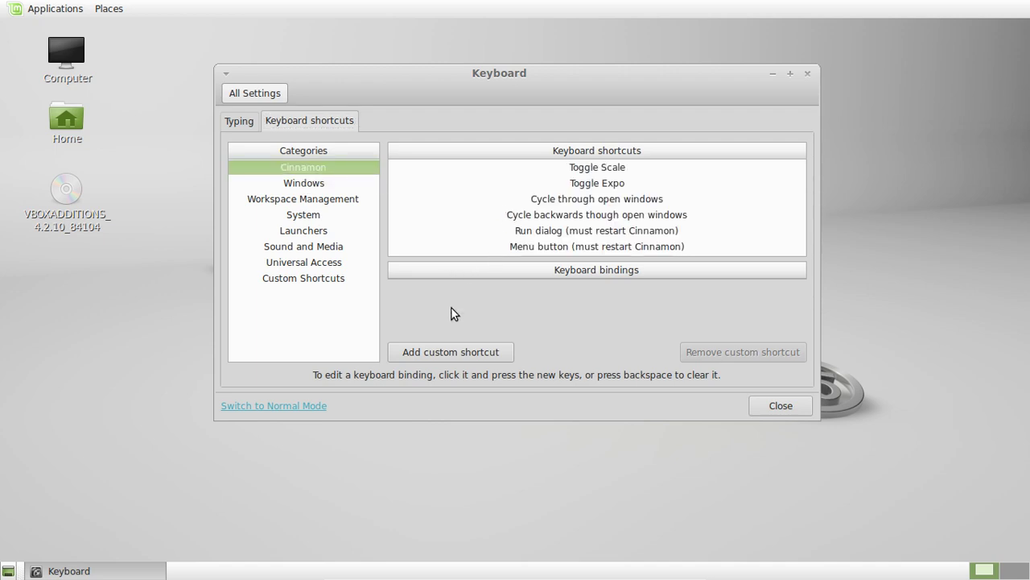
left_click(453, 352)
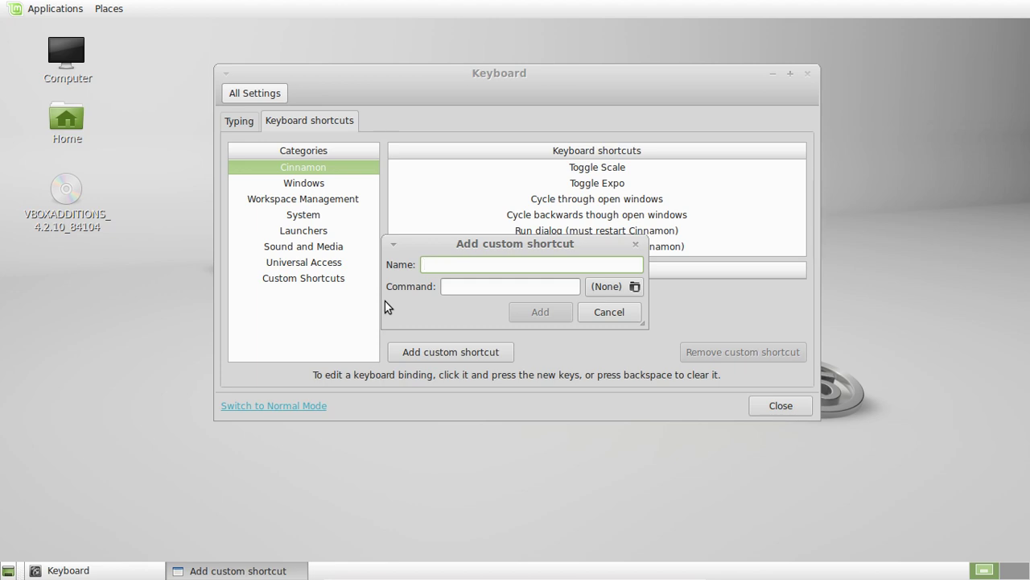
type("firefox")
key("Tab")
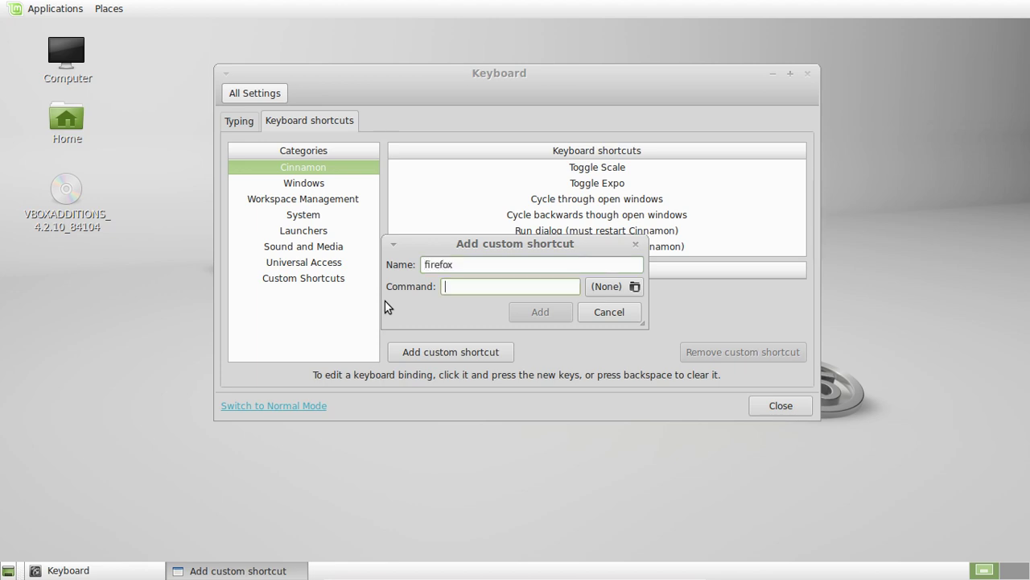
type("fire")
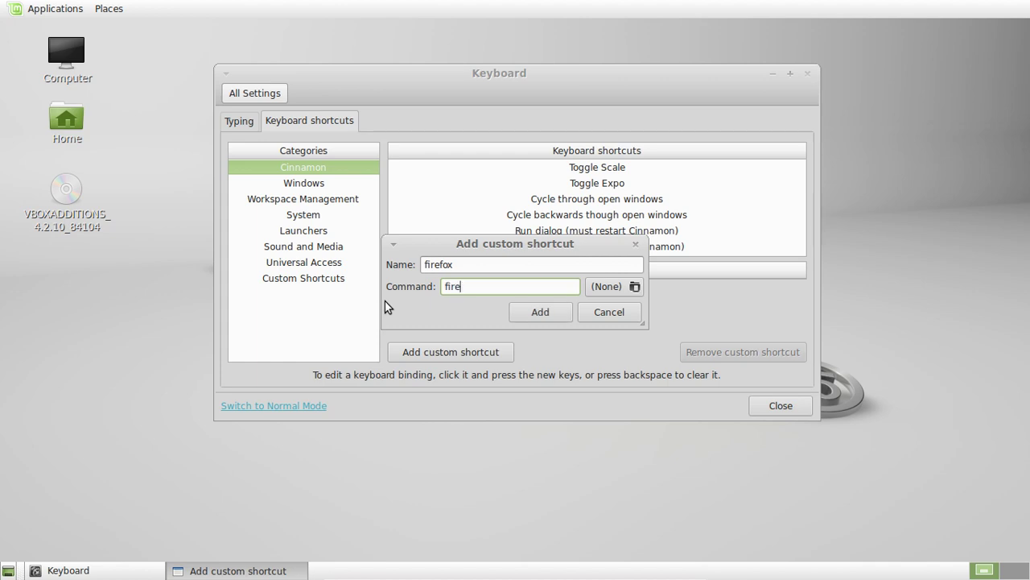
type("fox")
Save the firefox custom shortcut and select its unassigned binding.
left_click(523, 315)
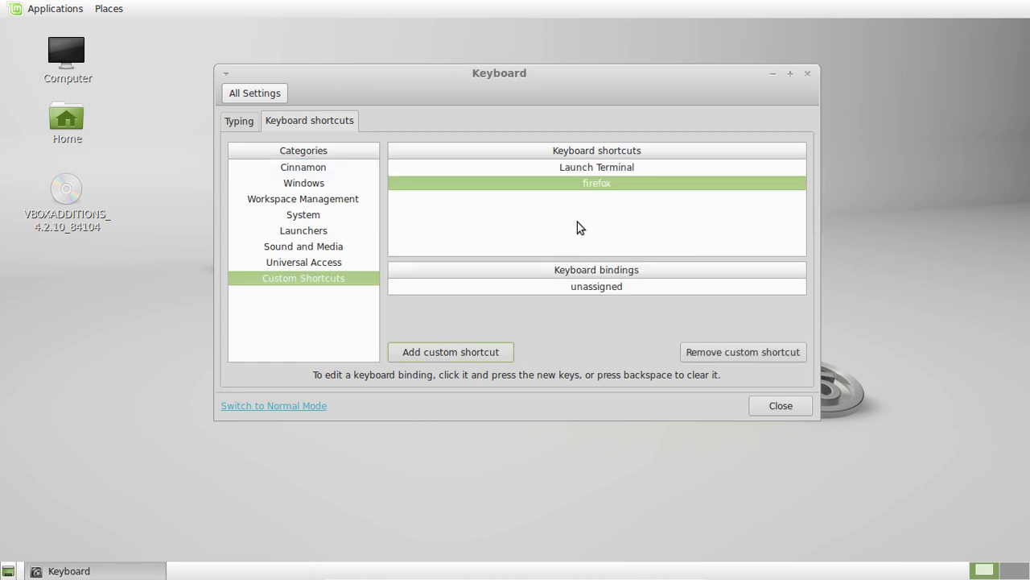
left_click(616, 293)
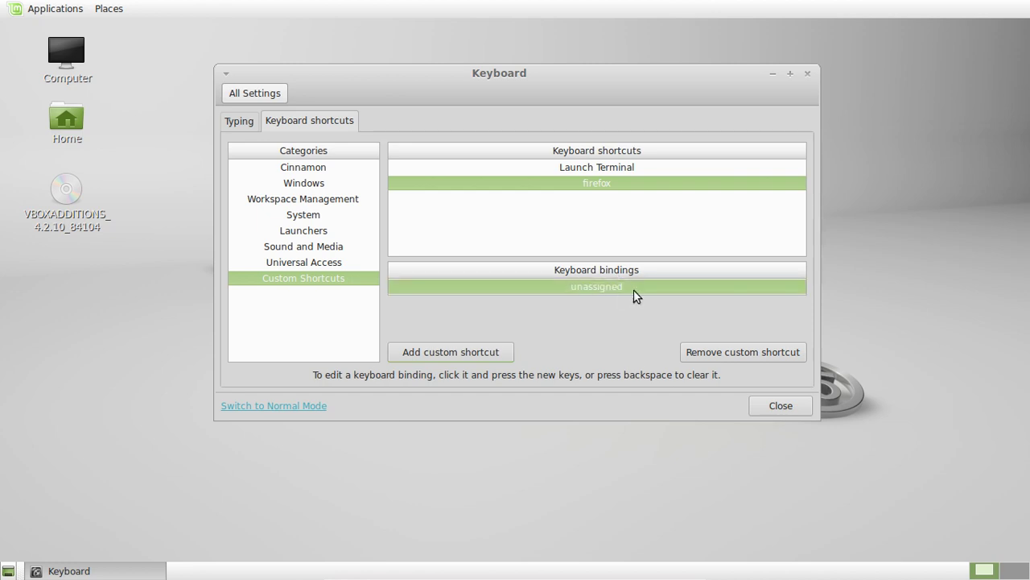
left_click(620, 191)
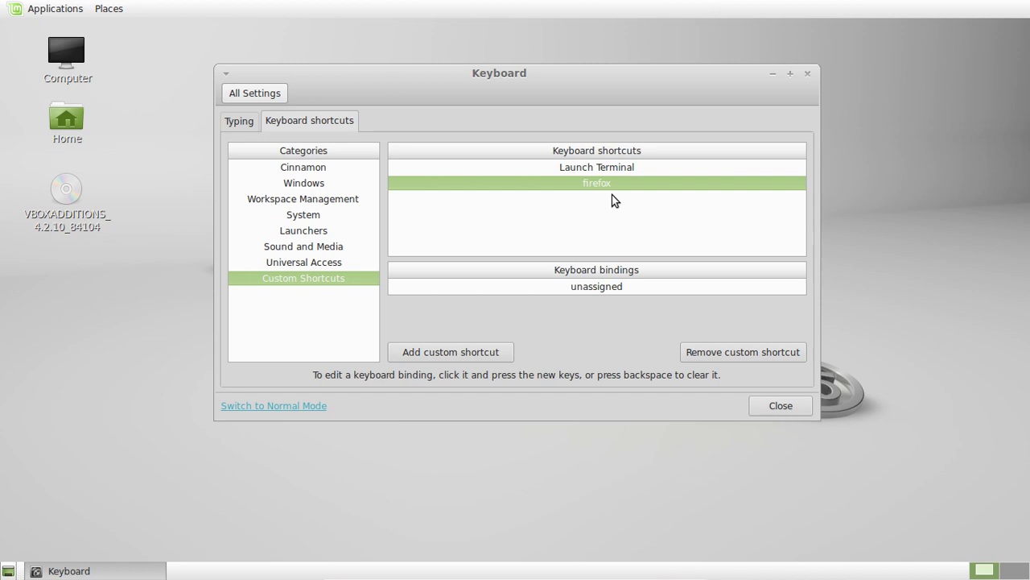
left_click(614, 289)
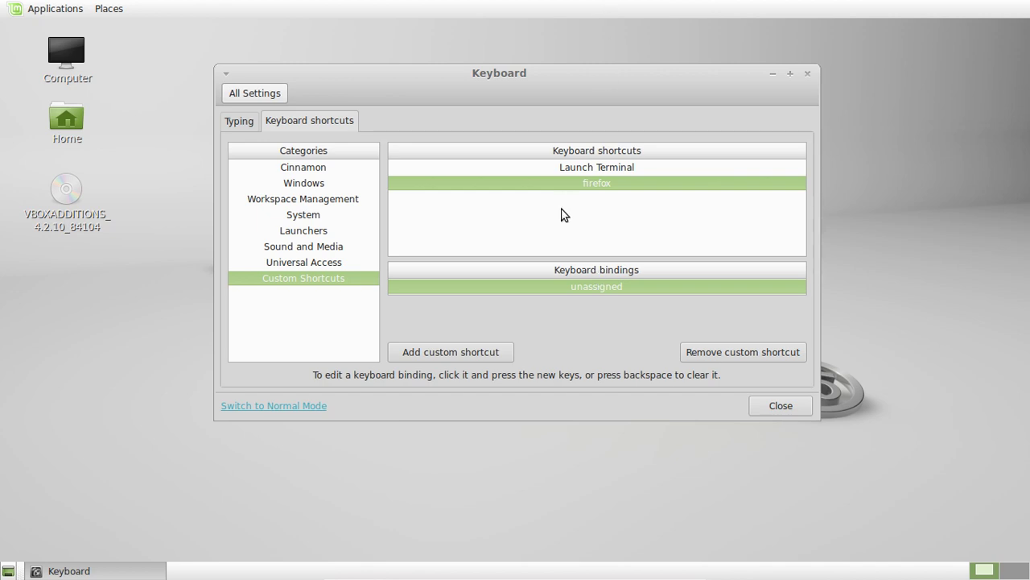
Bind the firefox shortcut to Ctrl+Alt+F.
left_click(567, 285)
key("BackSpace")
left_click(563, 287)
key("BackSpace")
left_click(563, 287)
key("BackSpace")
left_click(566, 288)
key("BackSpace")
left_click(565, 288)
key("ctrl+alt+f")
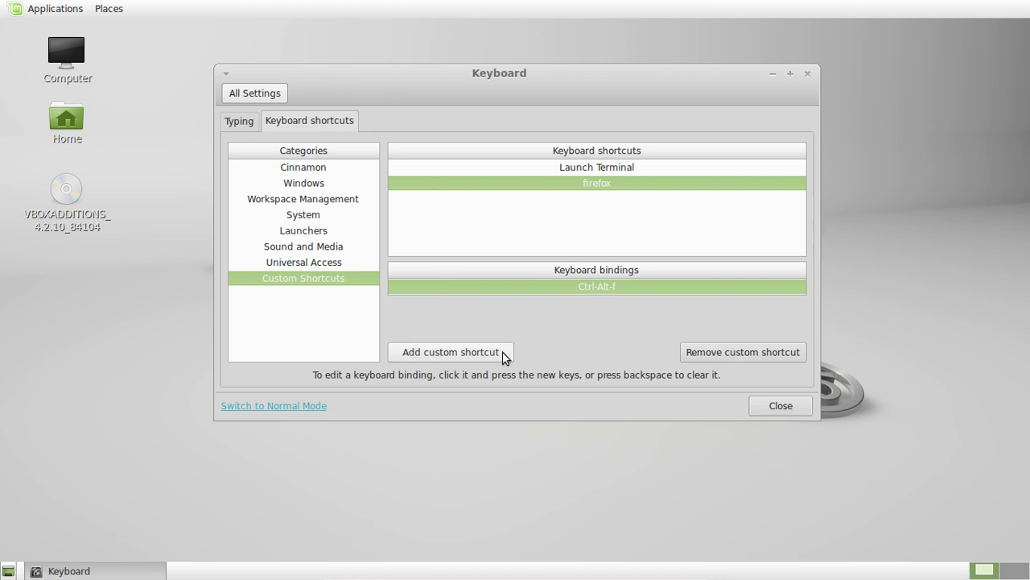
Close Keyboard settings, test Ctrl+Alt+F to launch Firefox, then close Firefox with Alt+F4.
left_click(797, 405)
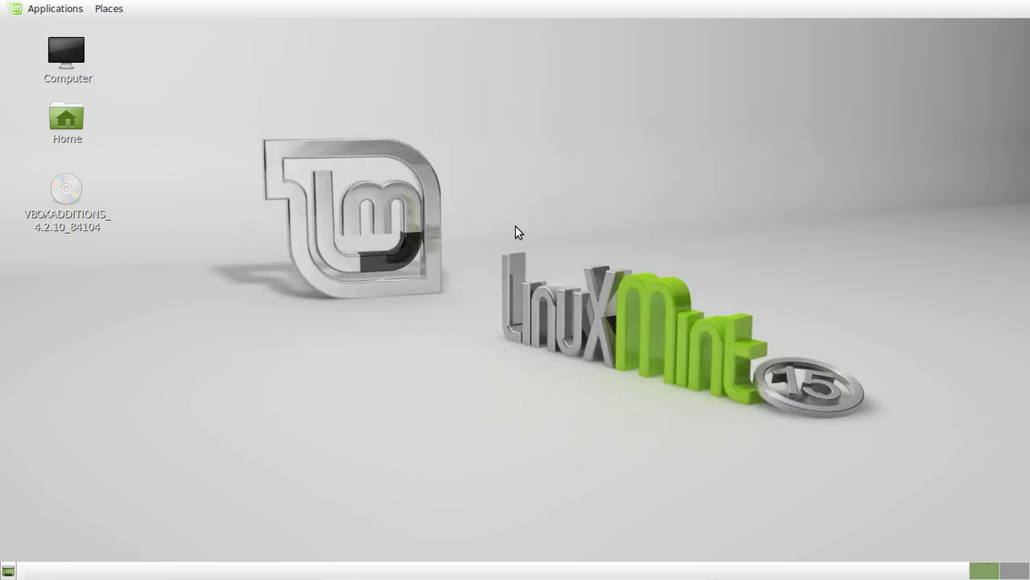
key("ctrl+alt+f")
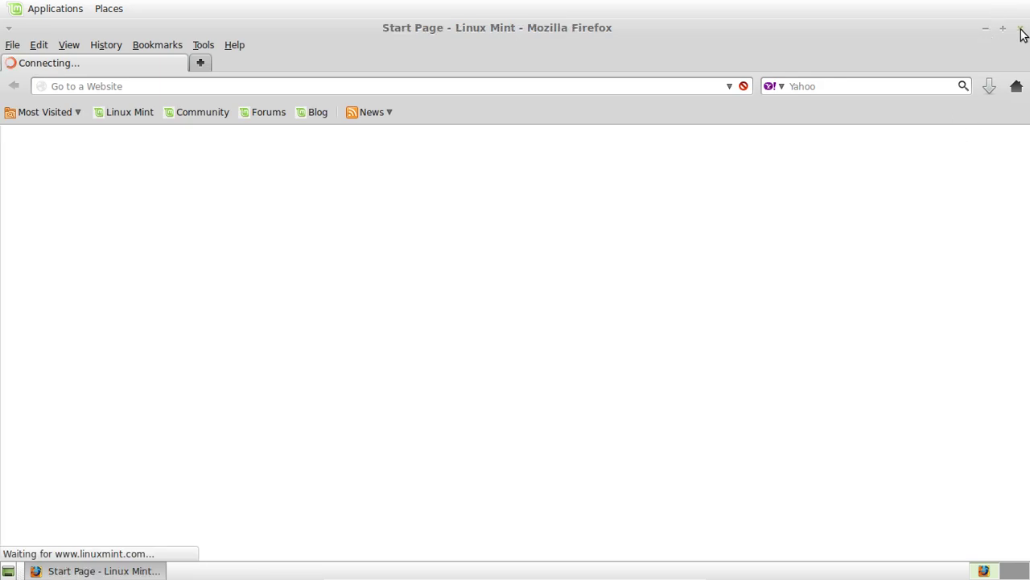
key("alt+F4")
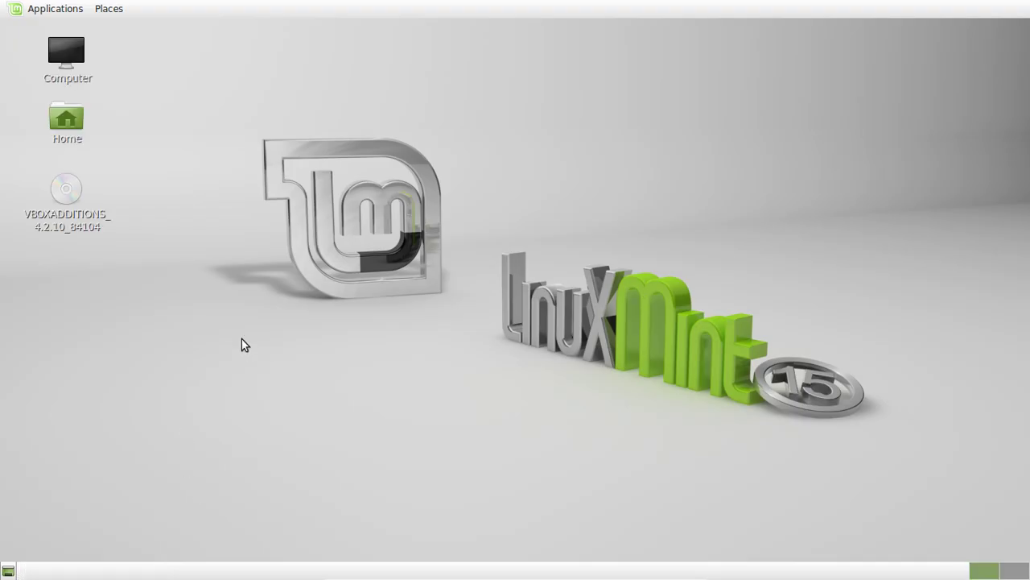